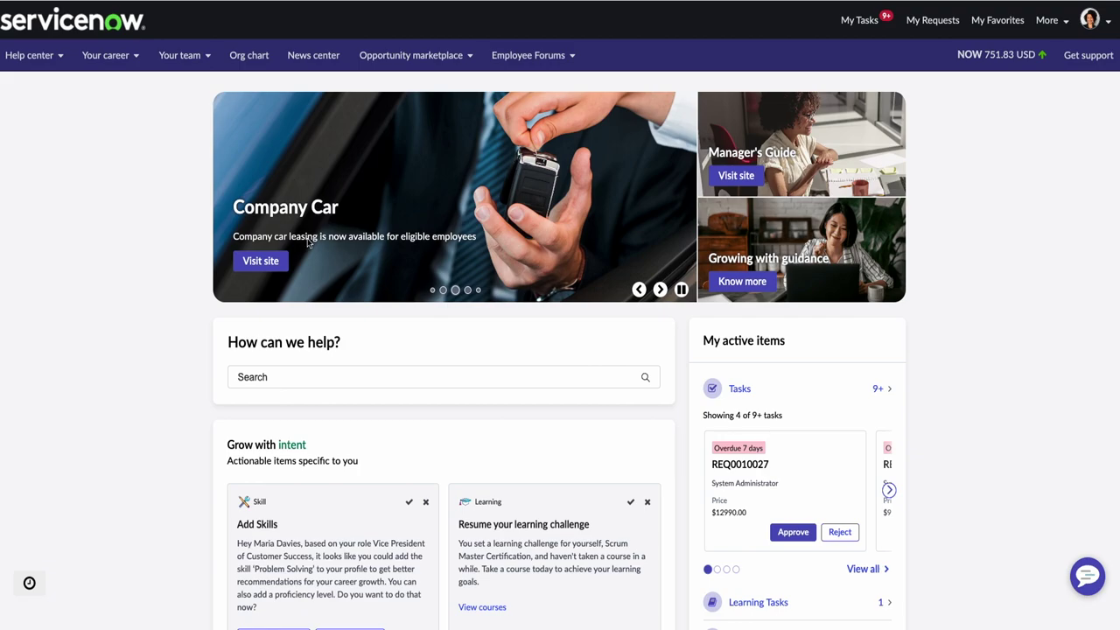
- Browse the home page down and back to the top, then show the avatar's account options
scroll(308, 242, down, 2)
scroll(308, 242, down, 3)
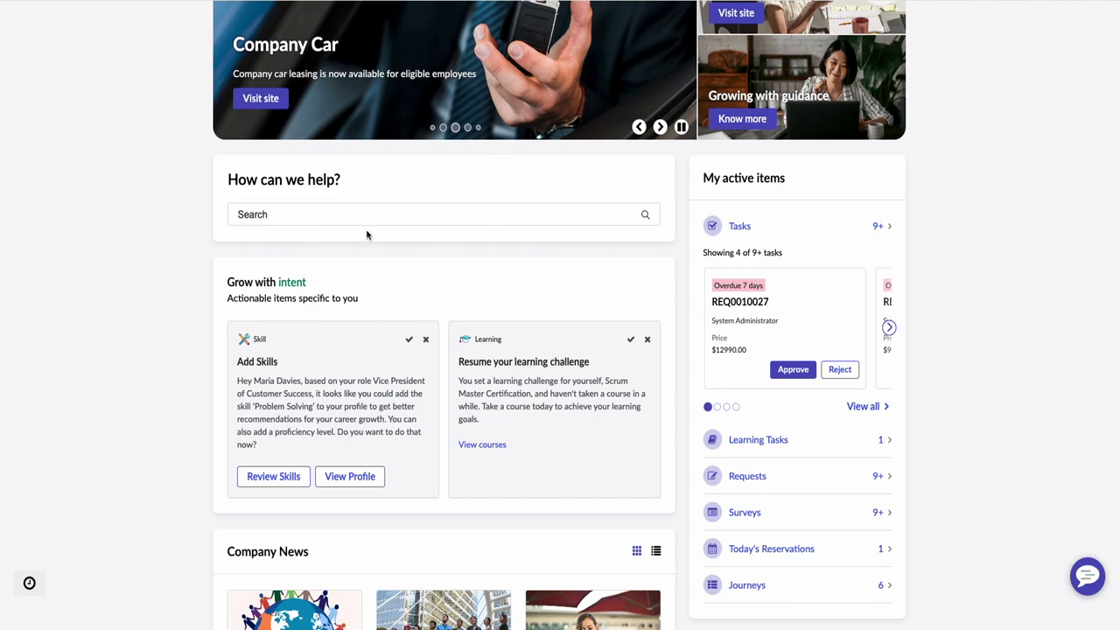
scroll(766, 414, down, 5)
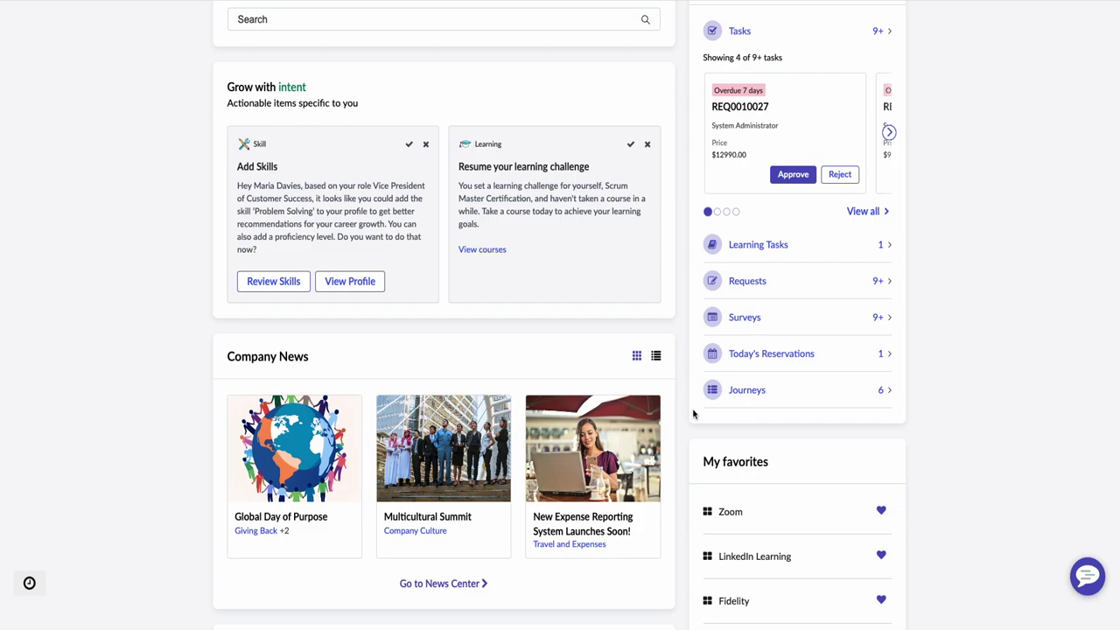
scroll(692, 415, down, 2)
scroll(693, 414, down, 8)
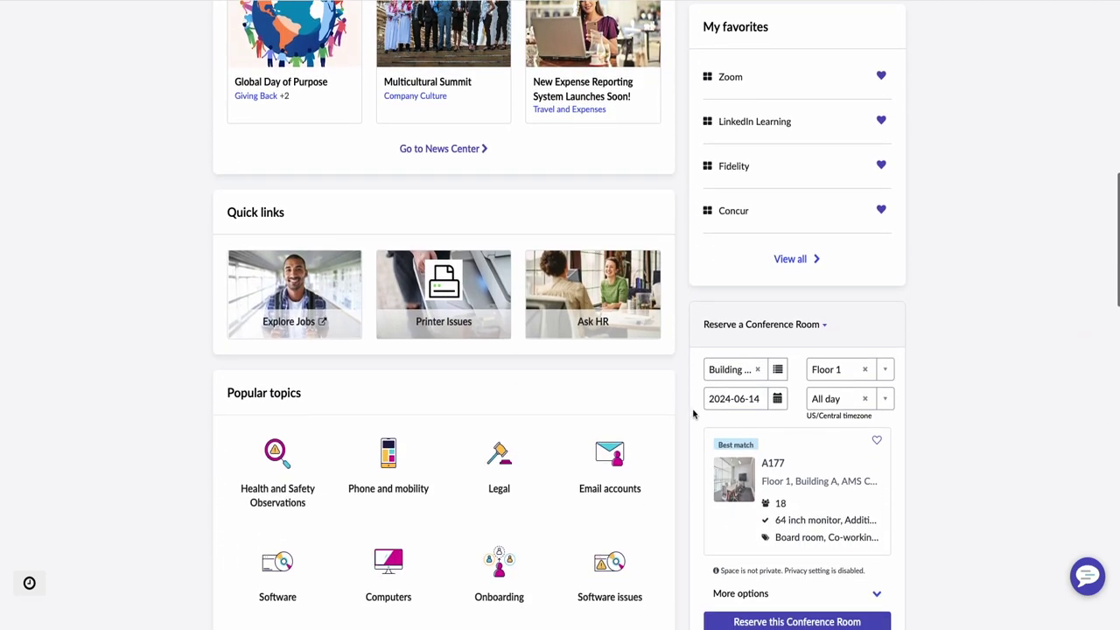
scroll(693, 414, down, 4)
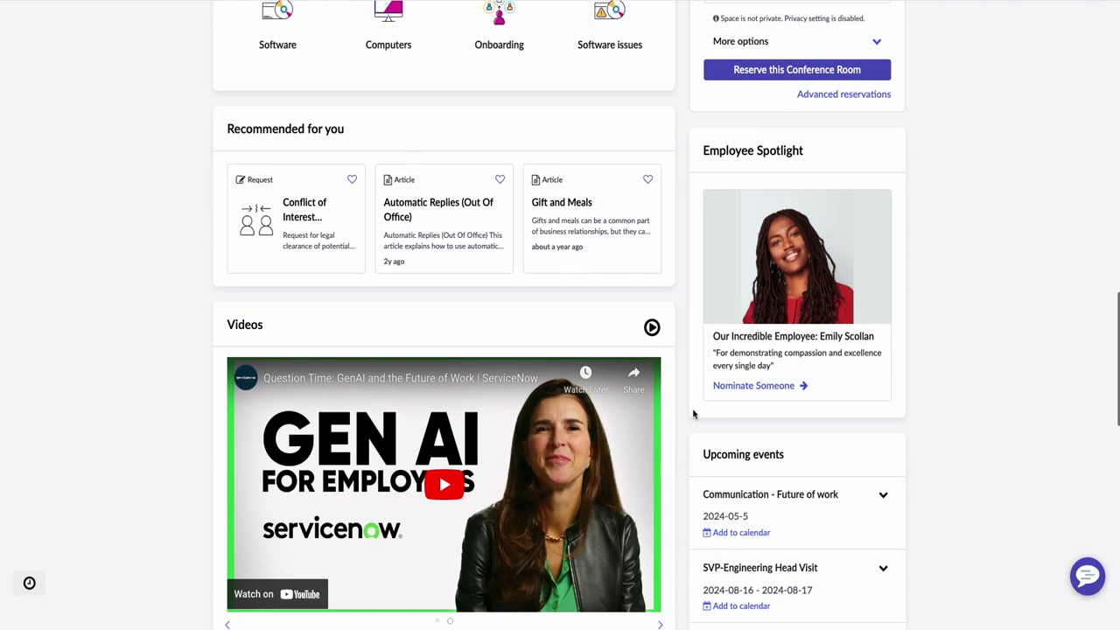
scroll(464, 420, down, 2)
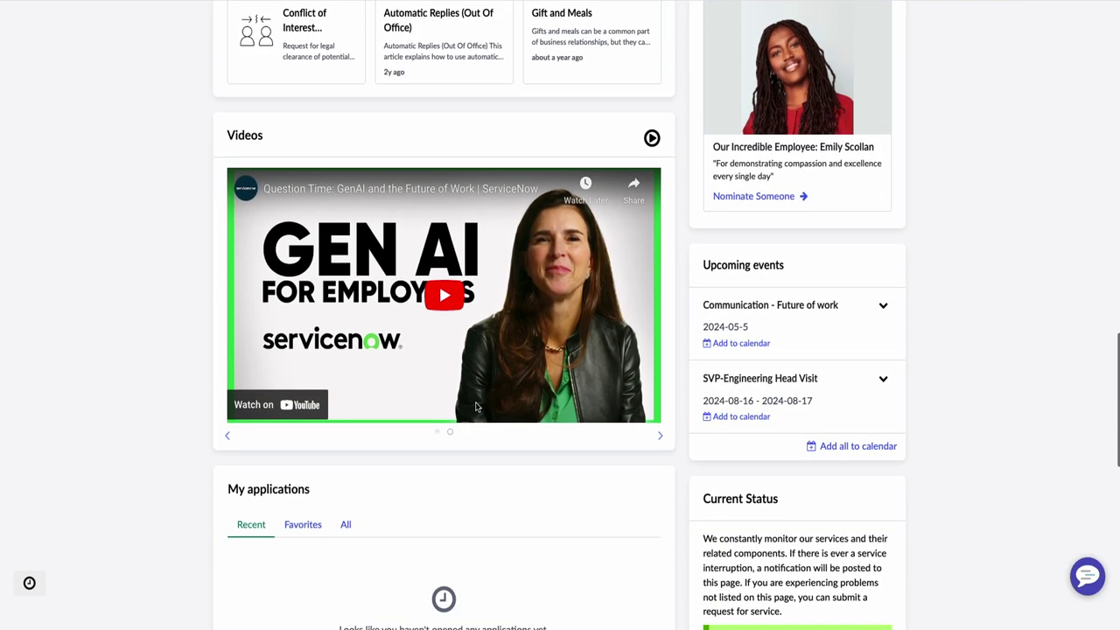
scroll(476, 406, up, 9)
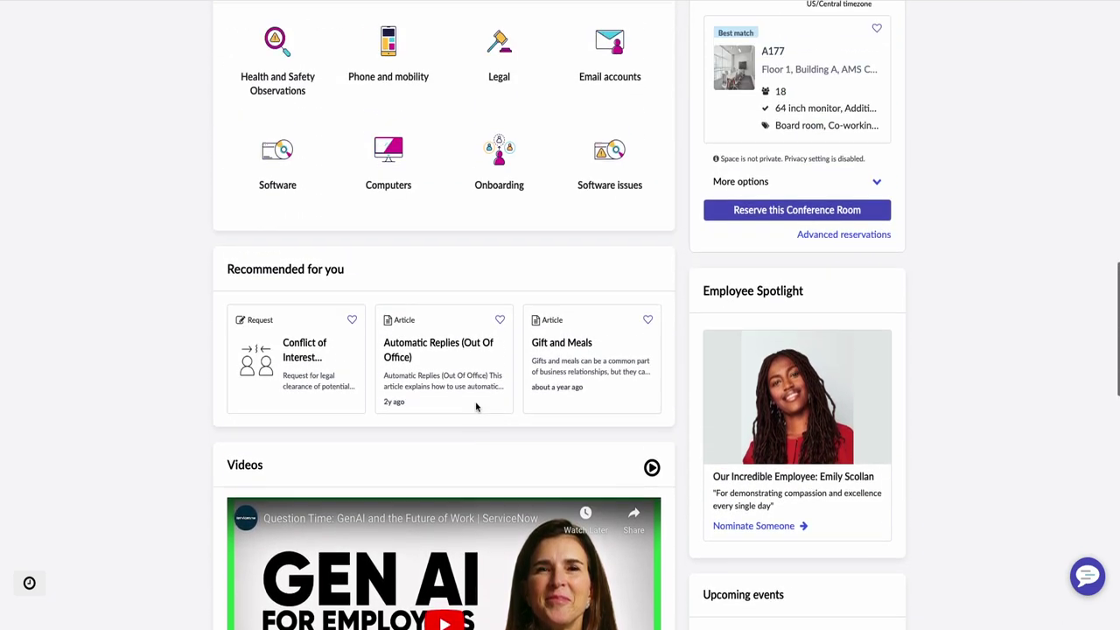
scroll(476, 406, up, 7)
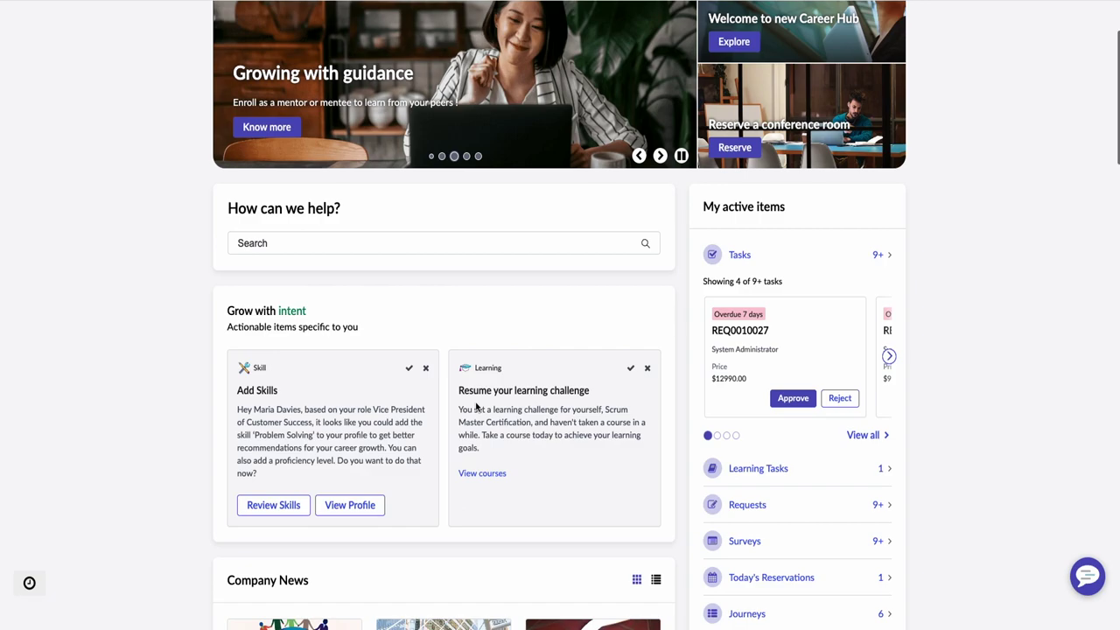
scroll(476, 405, up, 2)
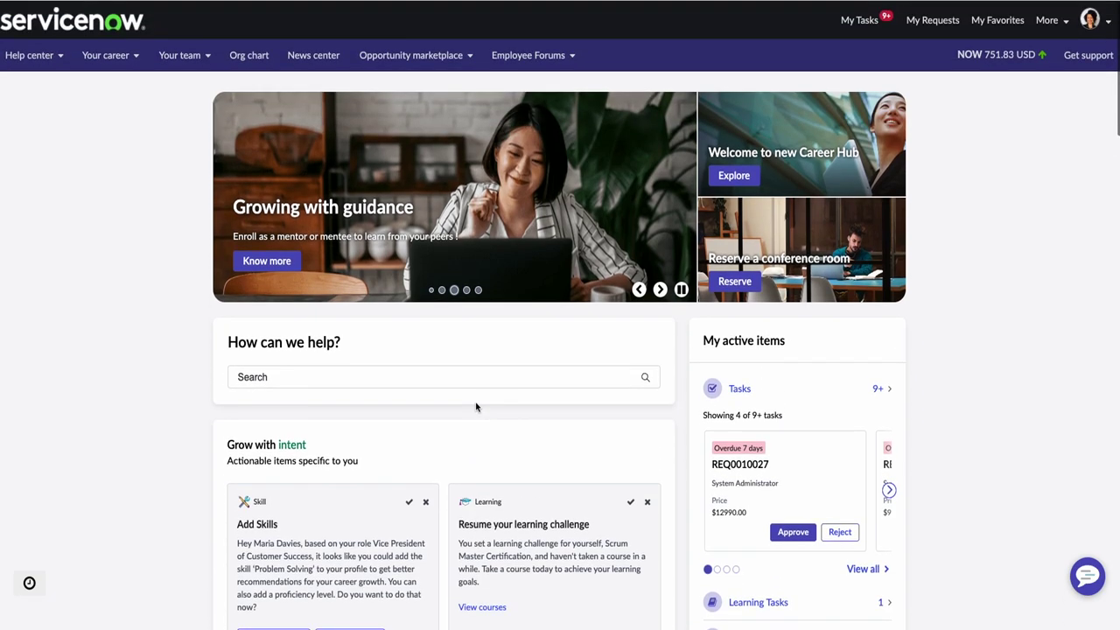
click(1094, 23)
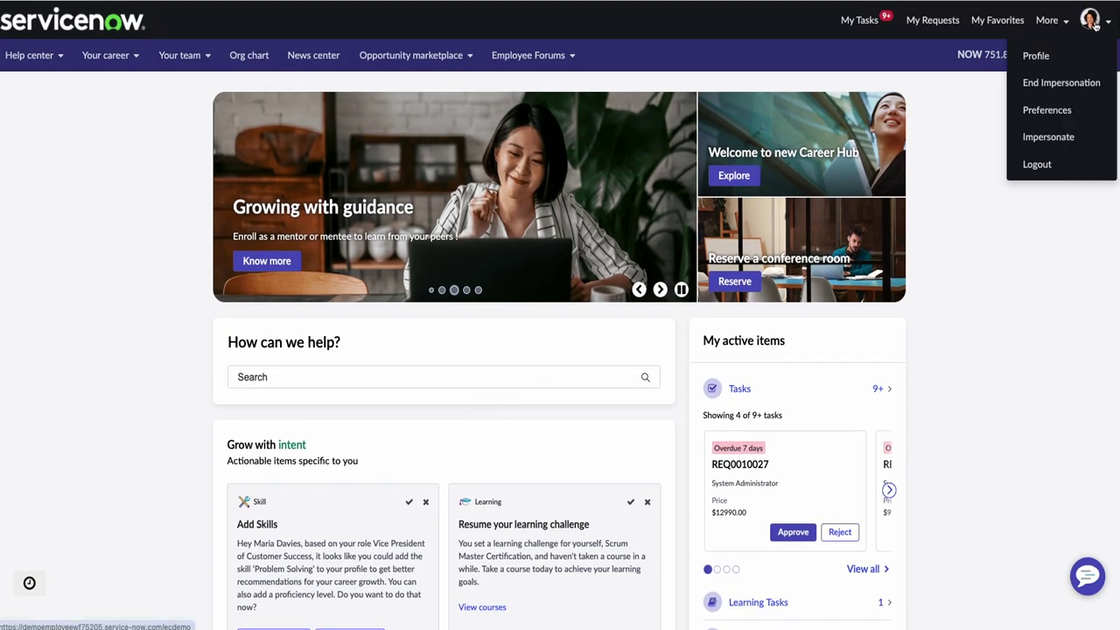
- Open Profile and review work details, manager, 17 reports, coworkers and emergency contacts
click(1035, 54)
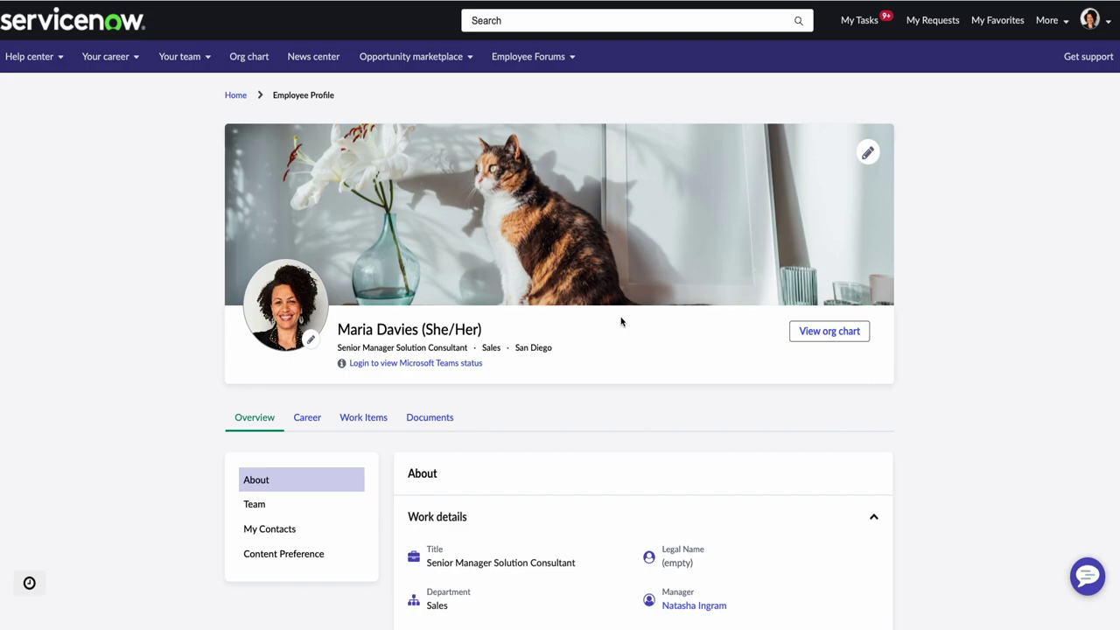
scroll(621, 322, down, 2)
scroll(622, 322, down, 3)
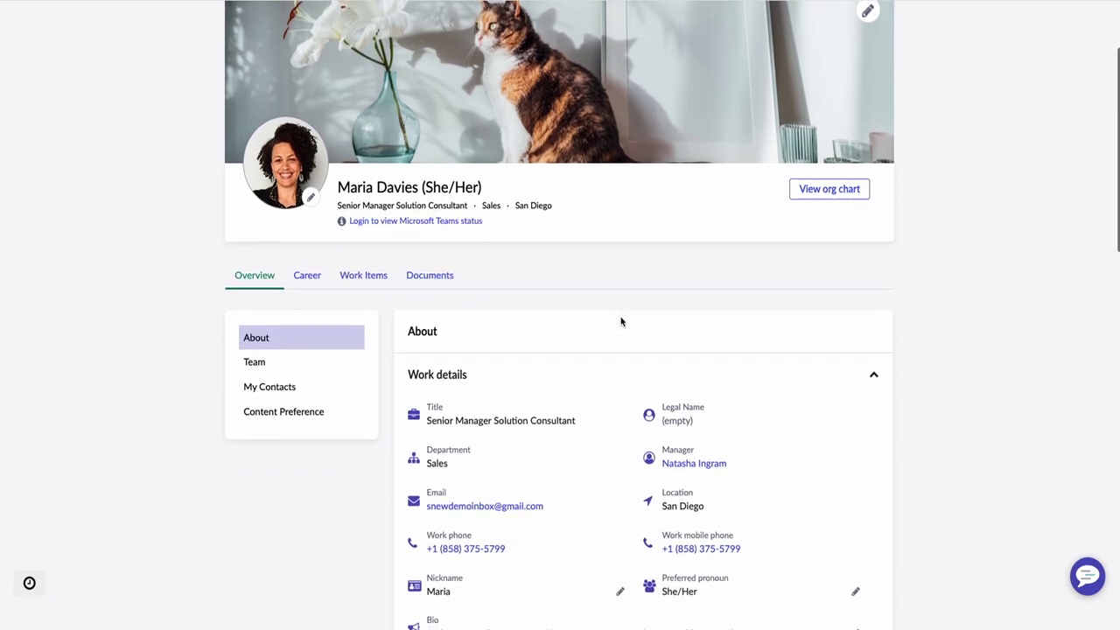
scroll(622, 322, down, 6)
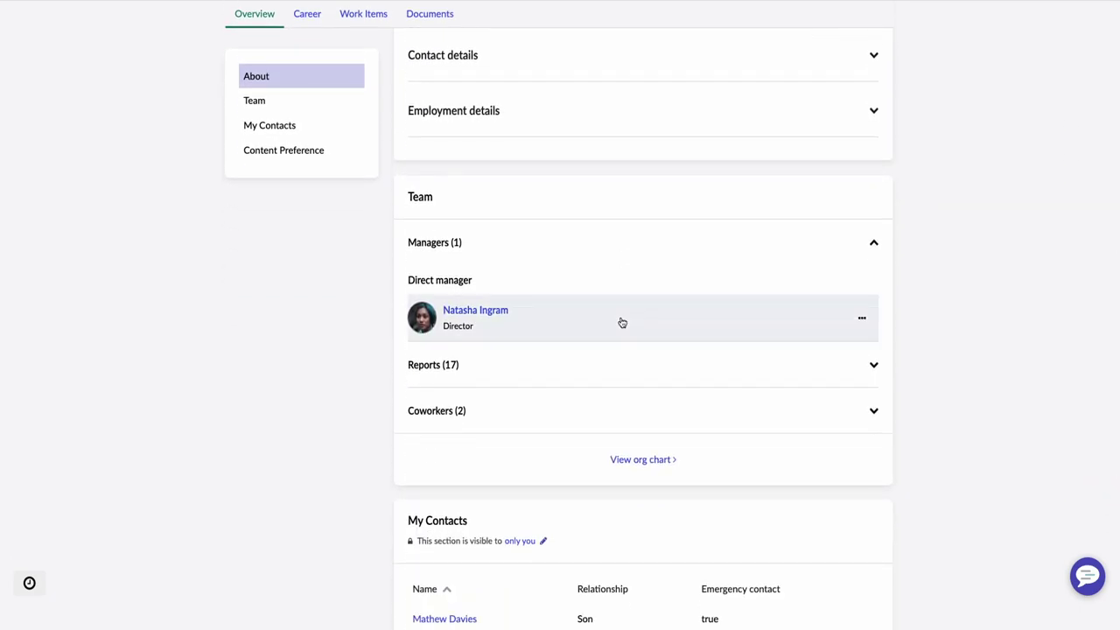
scroll(621, 322, down, 1)
scroll(621, 322, down, 3)
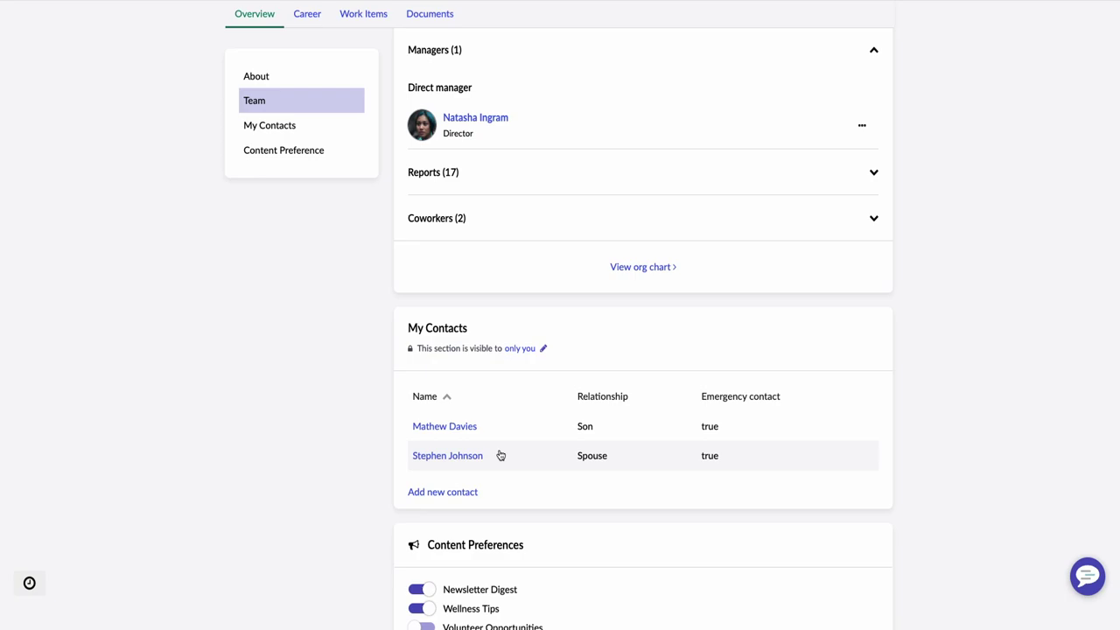
scroll(500, 455, up, 15)
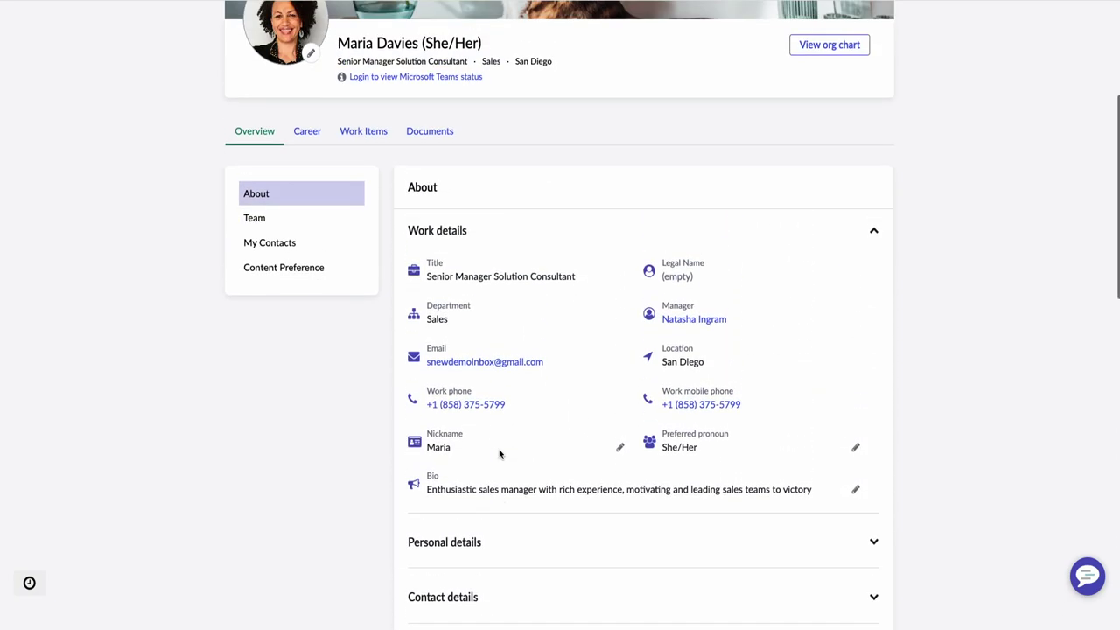
scroll(500, 455, up, 2)
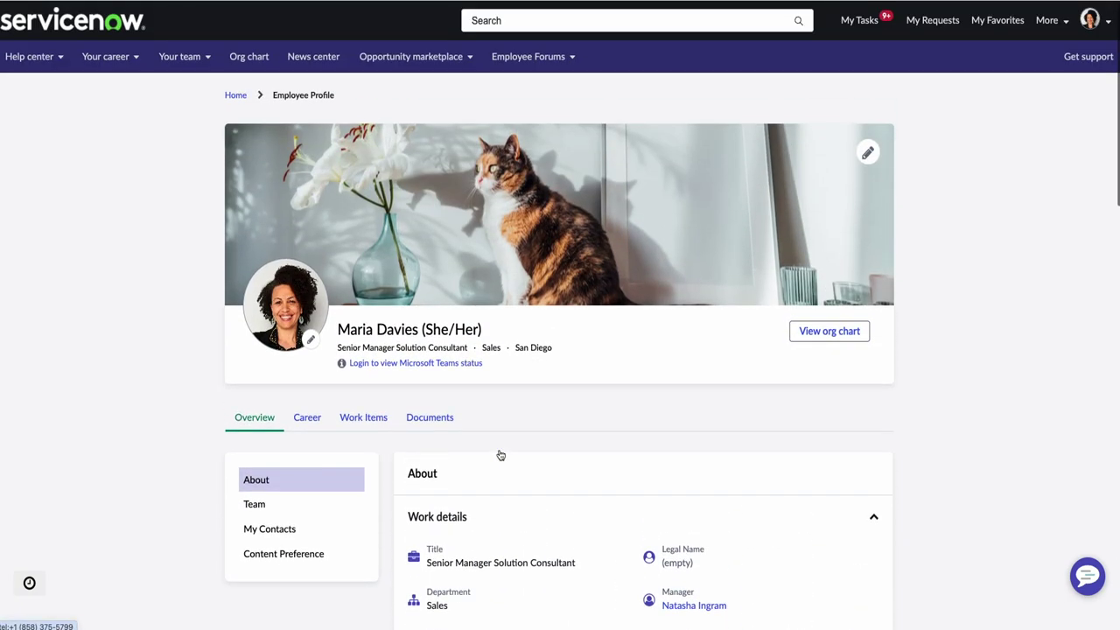
- View the org chart centred on the HR Manager report, then return to Home
click(826, 332)
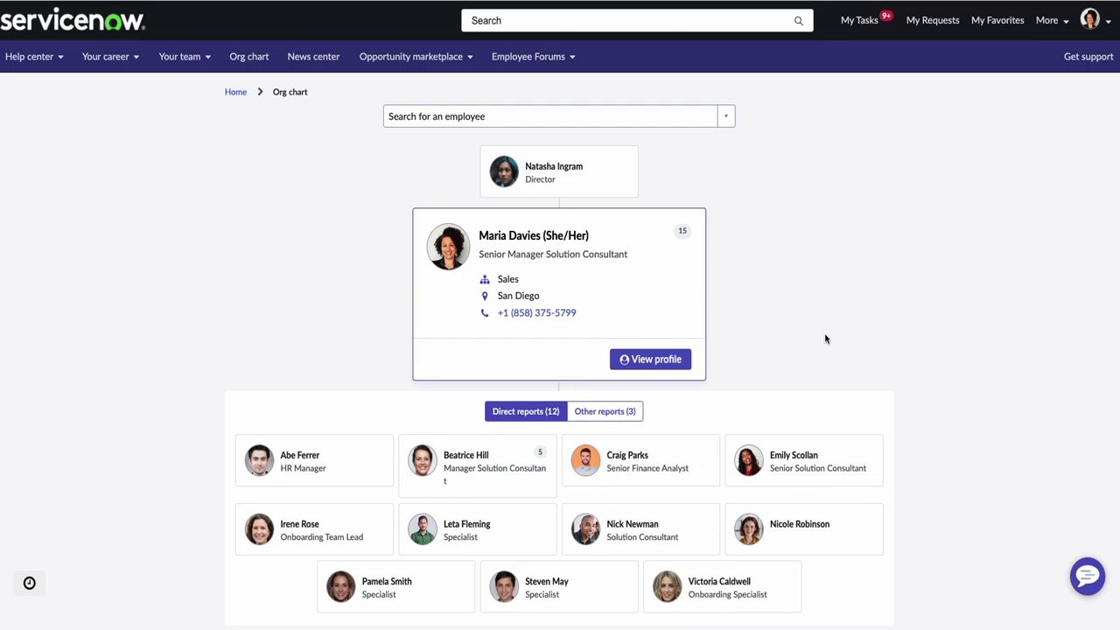
click(342, 455)
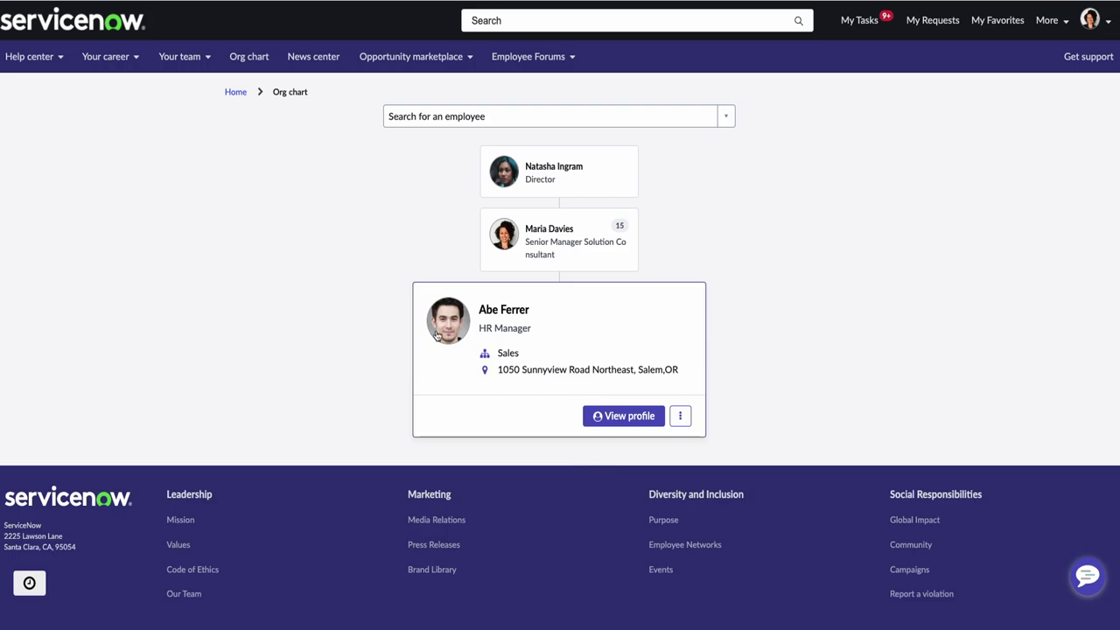
click(237, 95)
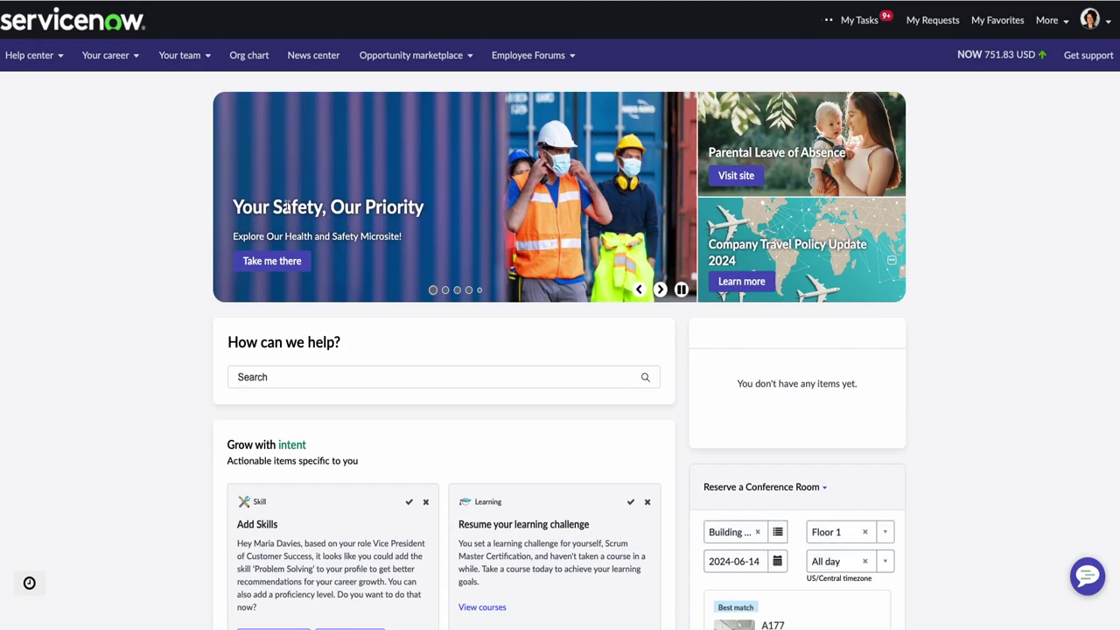
- Go to Your team > Manager hub and review its suggestions and attention items
click(188, 63)
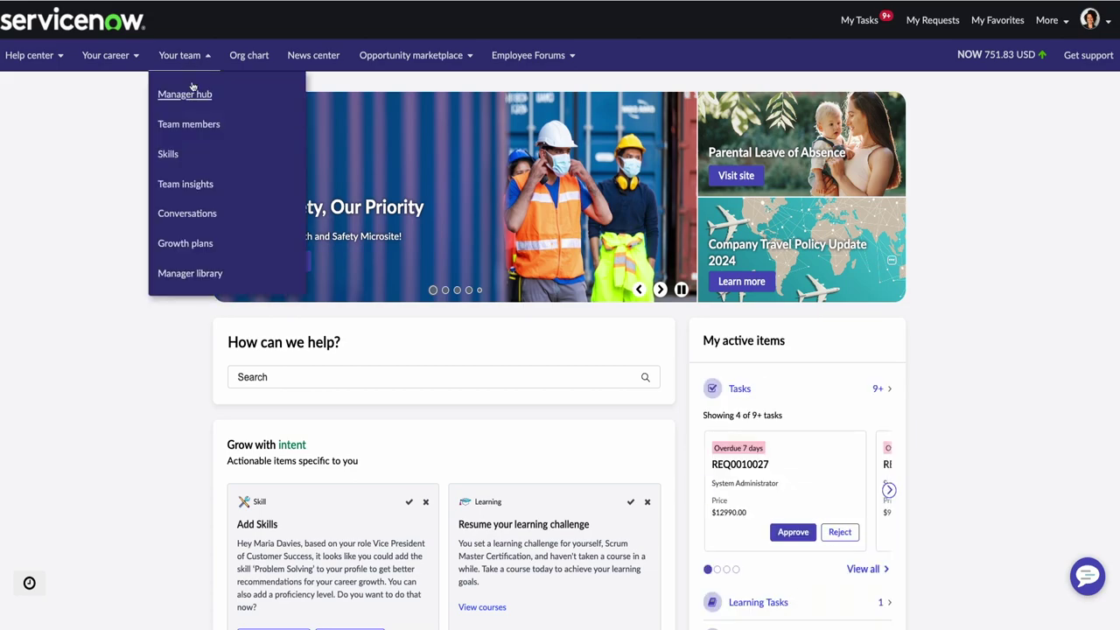
click(195, 94)
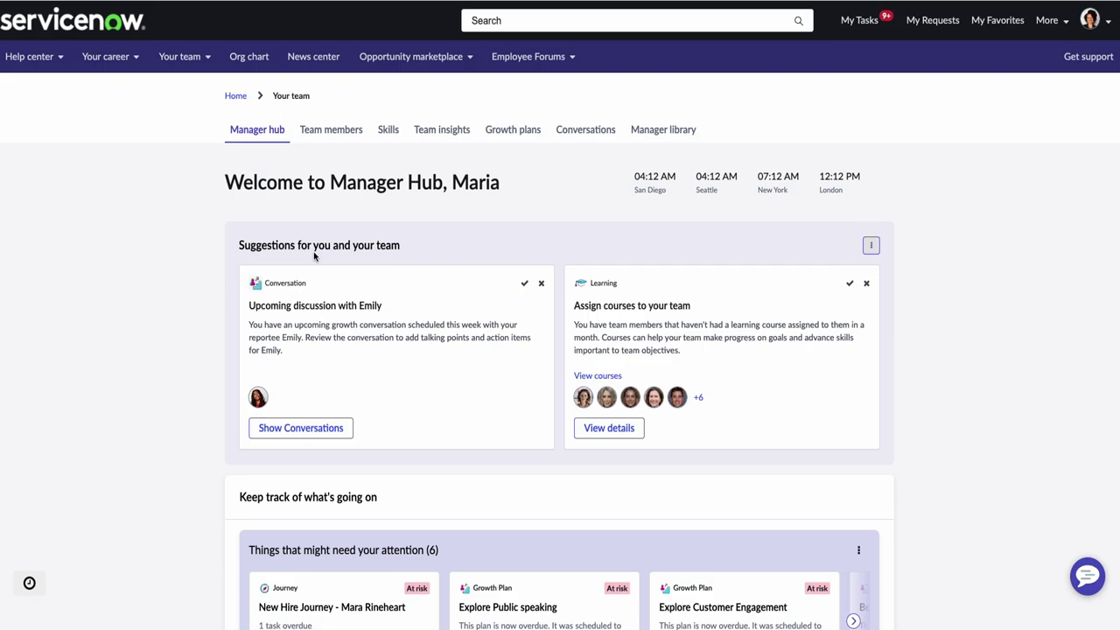
scroll(315, 256, down, 2)
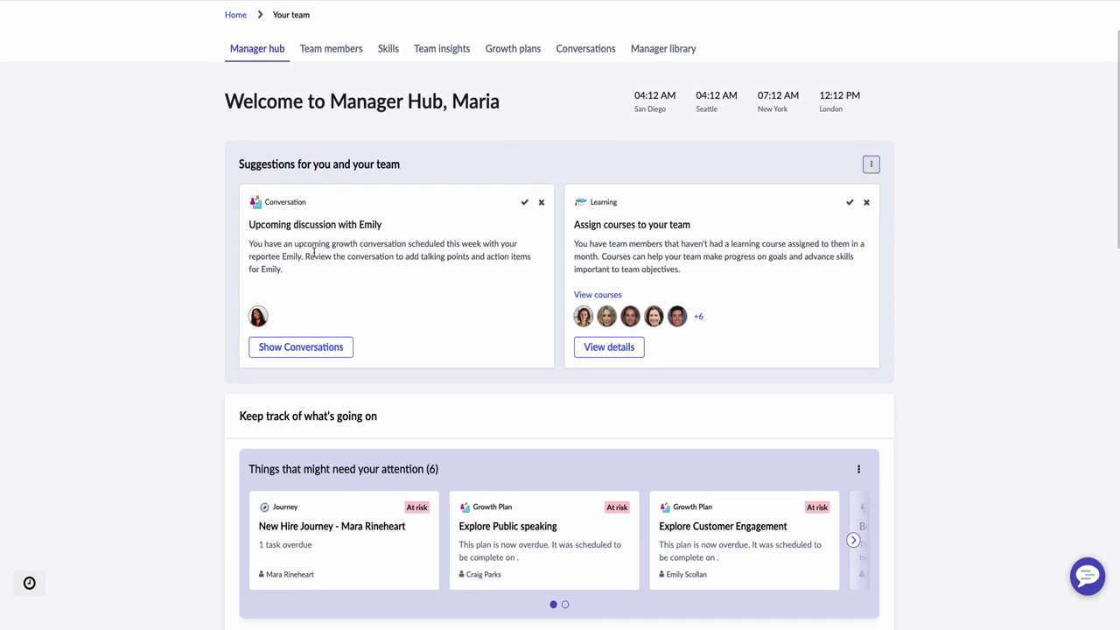
scroll(315, 255, down, 2)
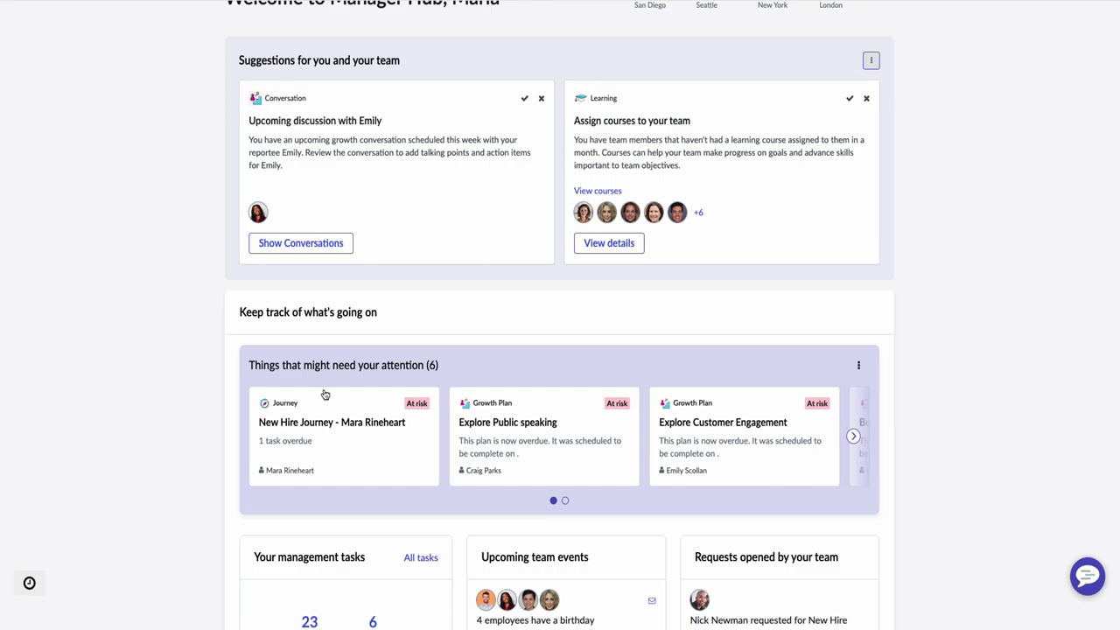
scroll(323, 365, down, 1)
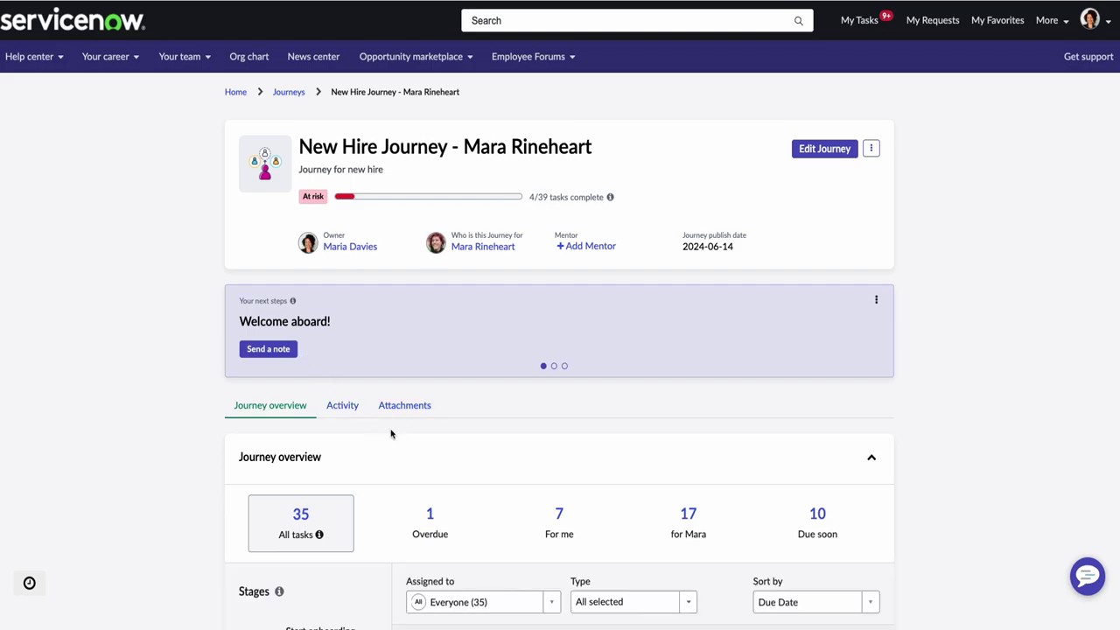
scroll(391, 433, down, 3)
scroll(391, 433, down, 5)
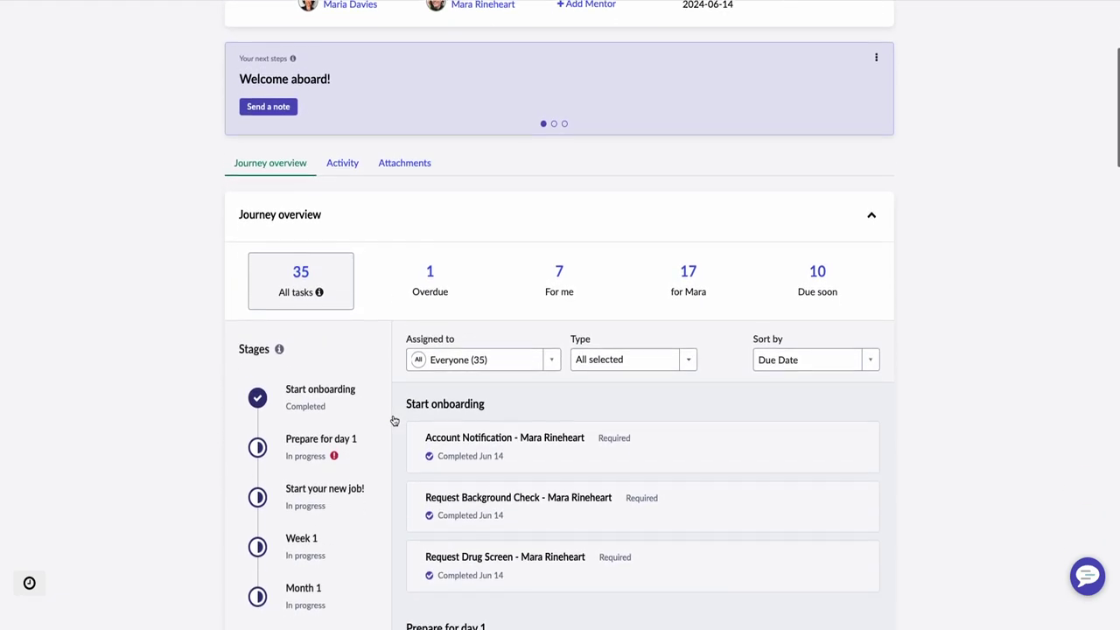
scroll(393, 420, down, 5)
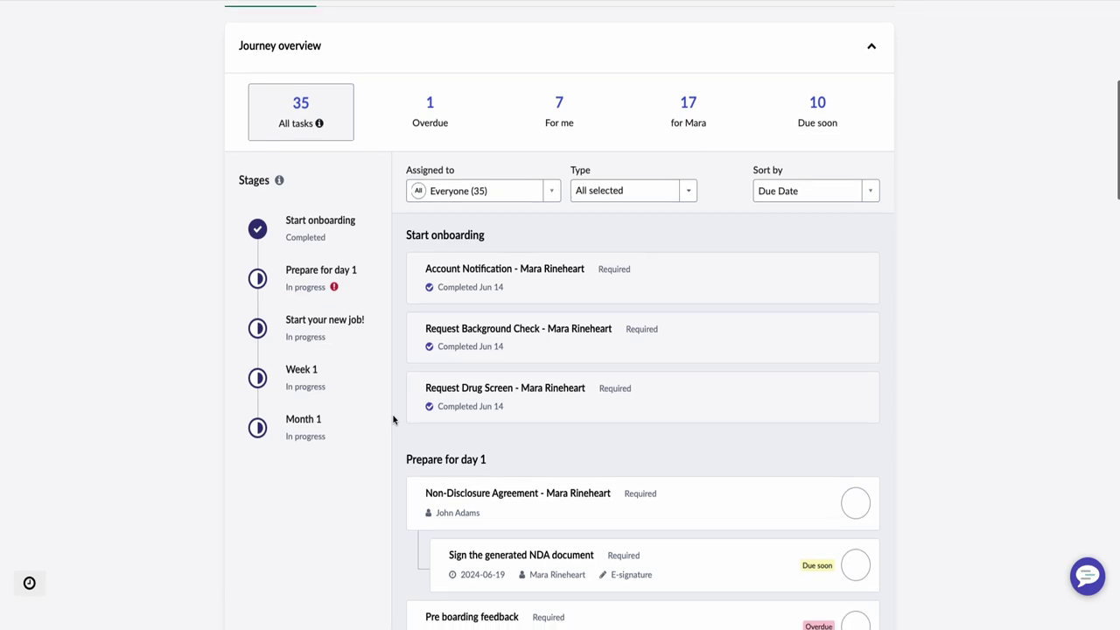
scroll(393, 420, up, 12)
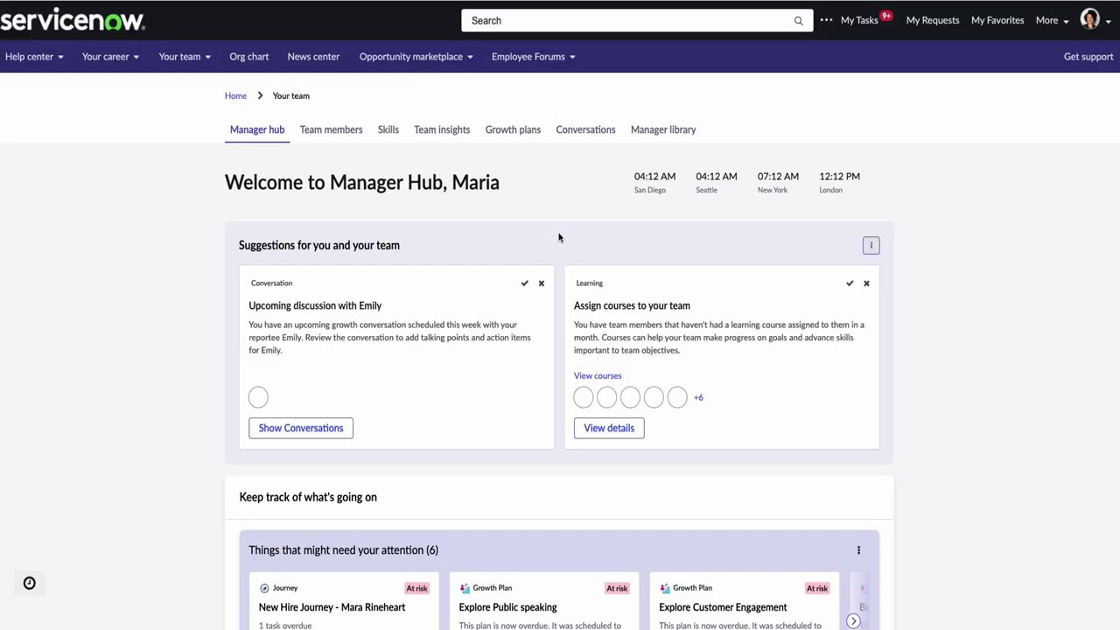
- Review the Skill distribution chart on the Skills summary, then switch to Team insights
click(395, 138)
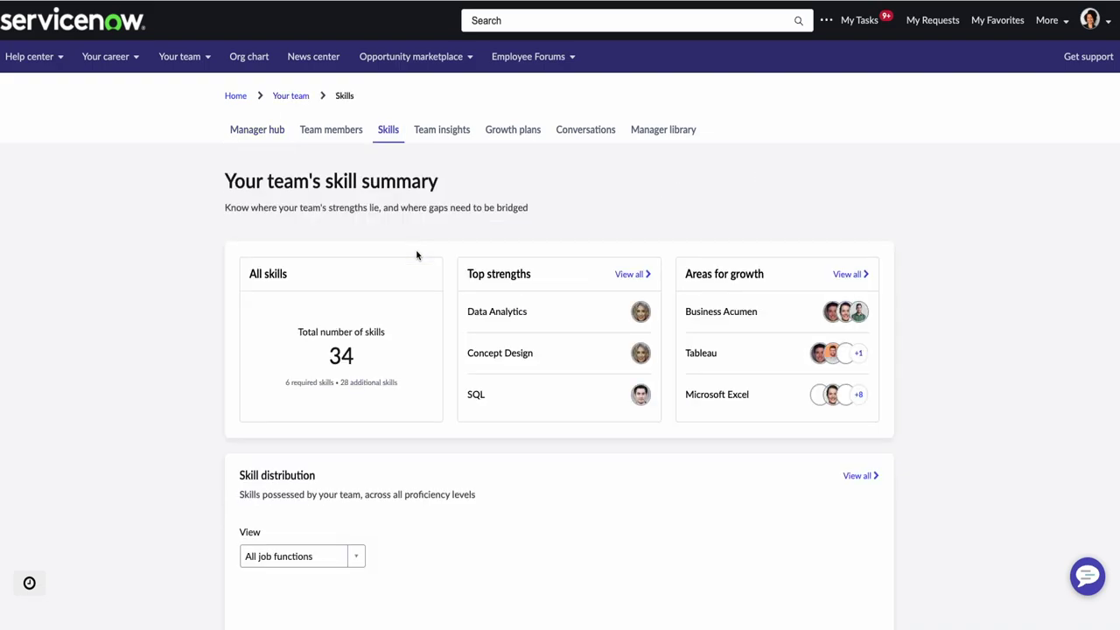
scroll(465, 332, down, 2)
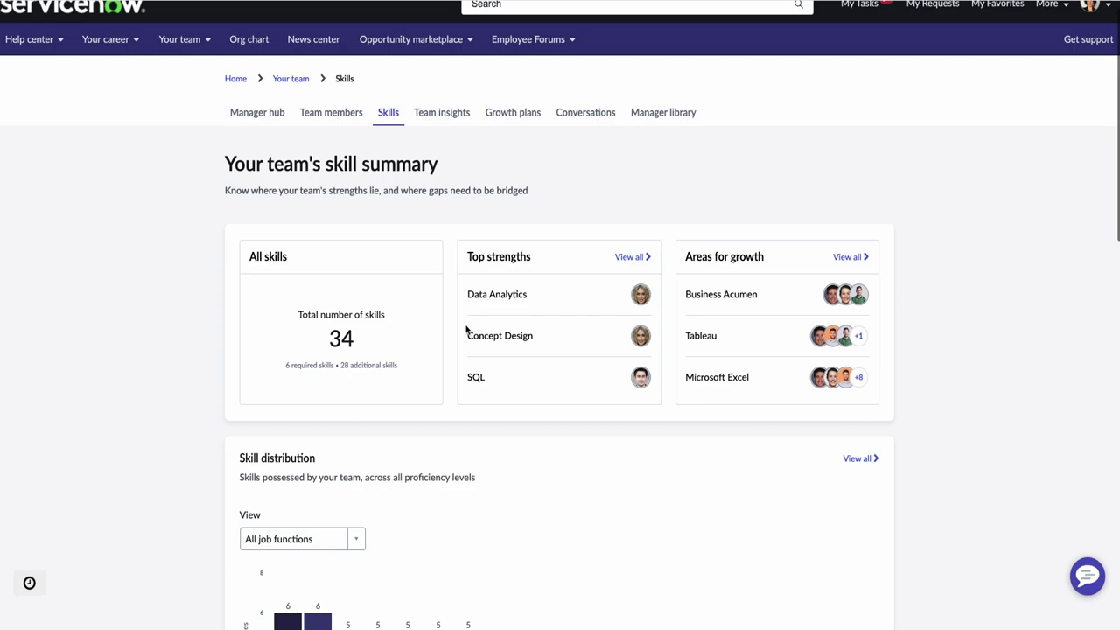
scroll(466, 330, down, 5)
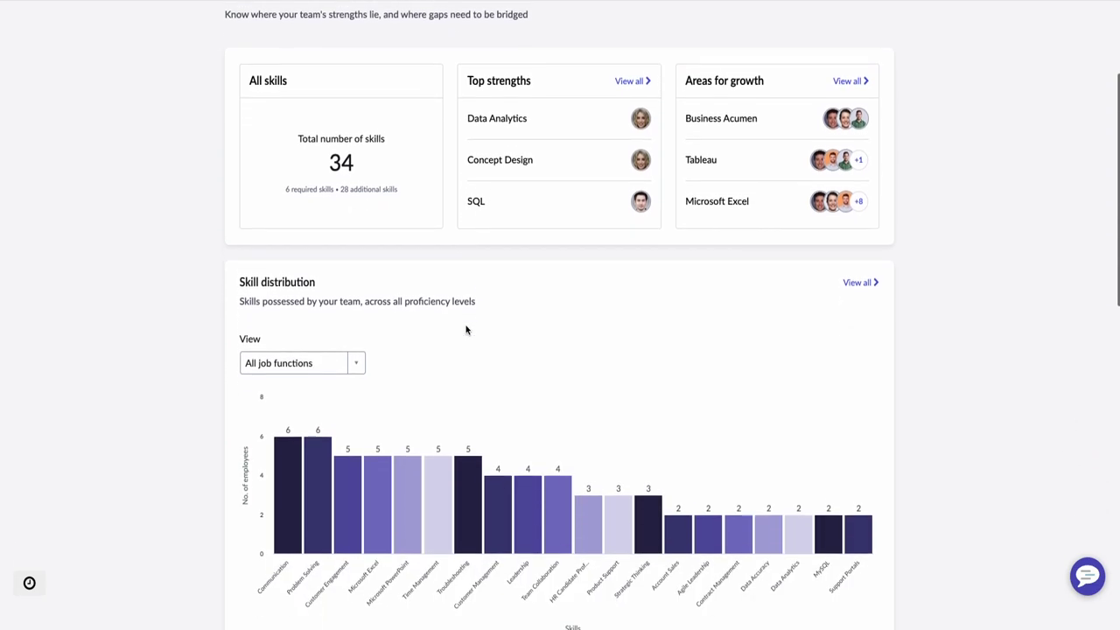
scroll(465, 330, down, 4)
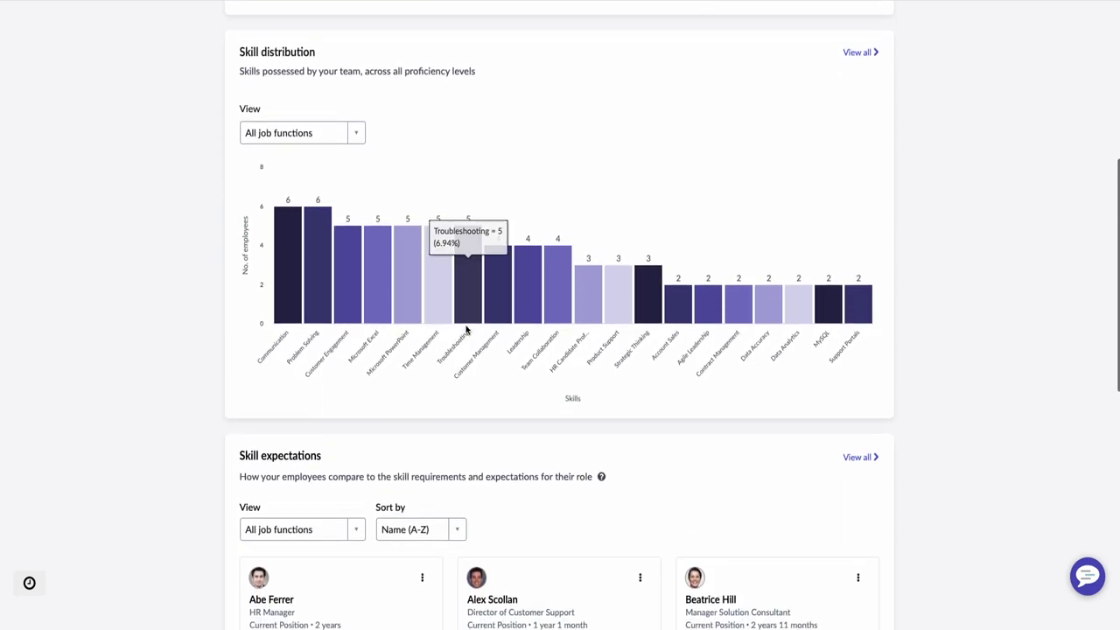
scroll(465, 330, down, 2)
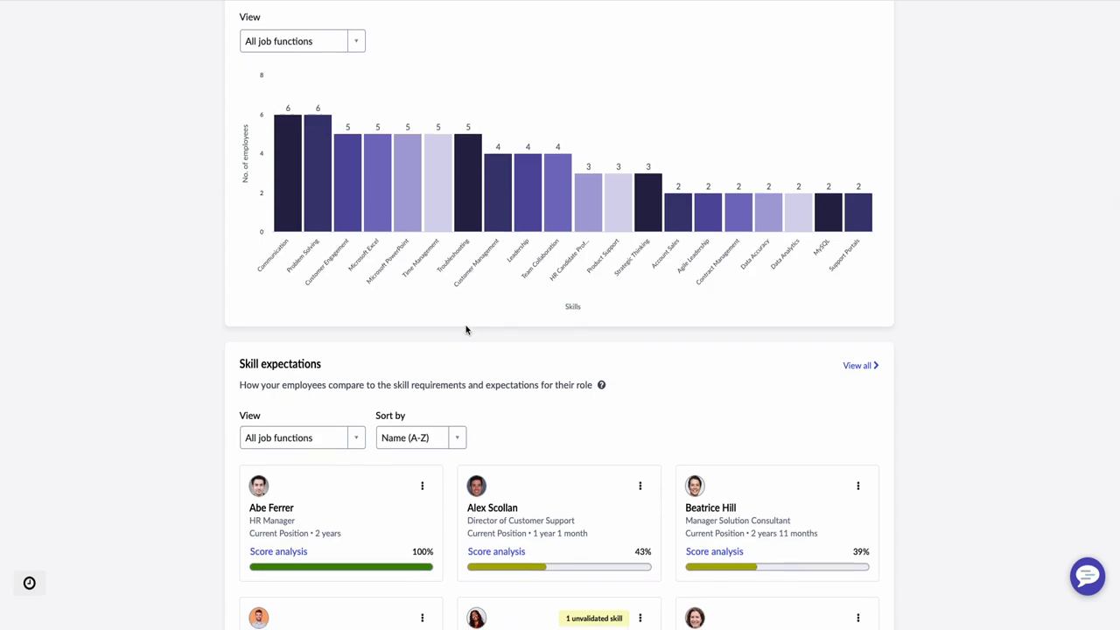
scroll(465, 330, down, 2)
scroll(465, 330, up, 13)
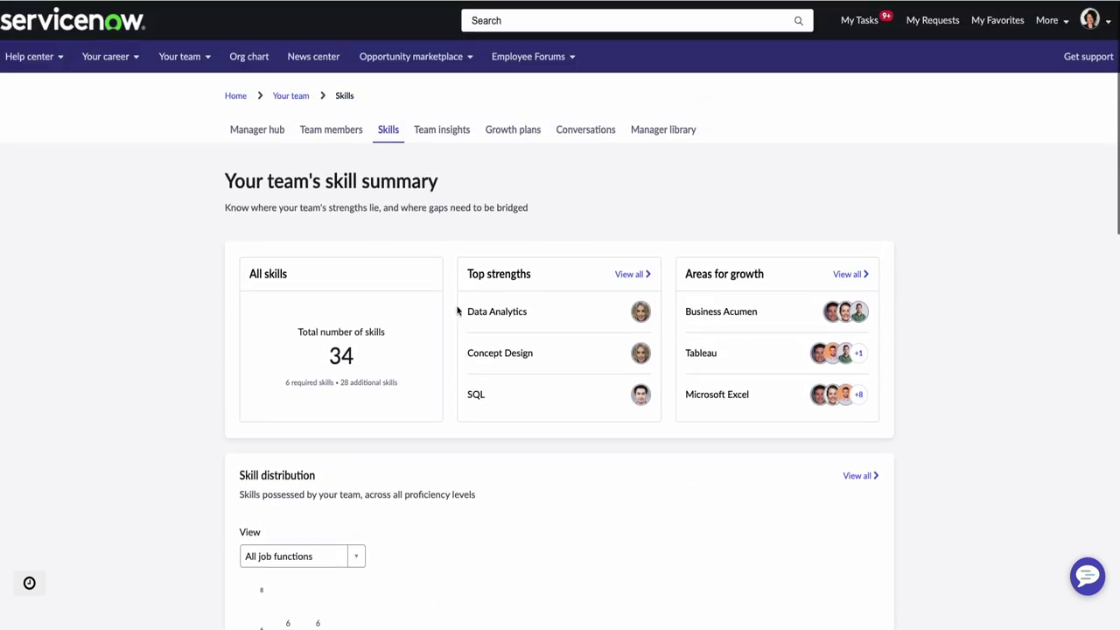
click(438, 131)
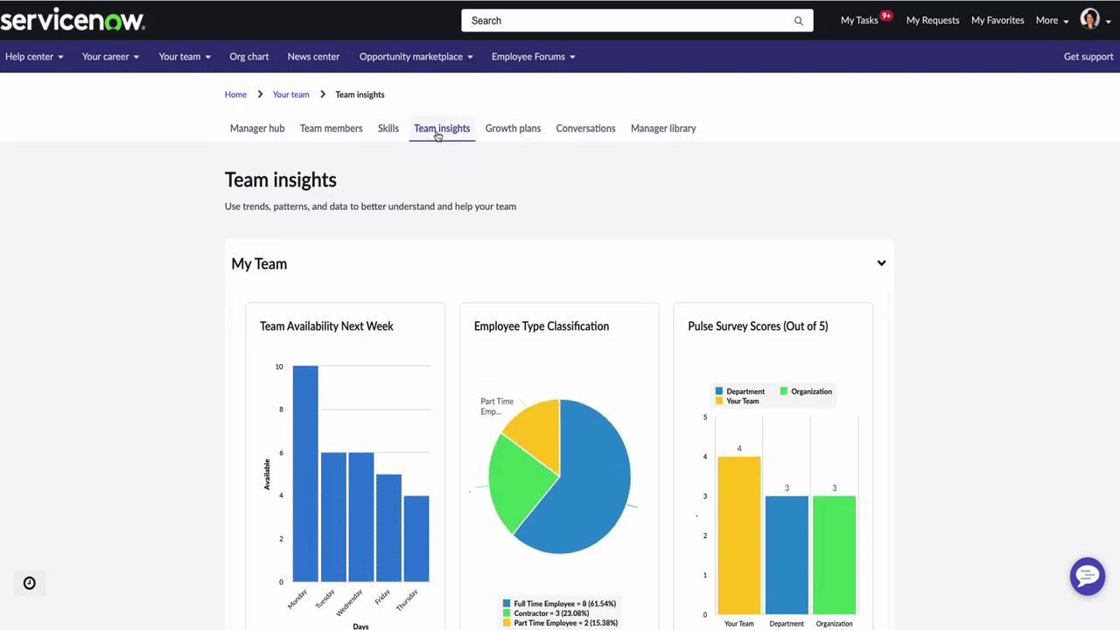
- Review the availability, employee type and pulse survey charts, then return to Home
scroll(343, 271, down, 1)
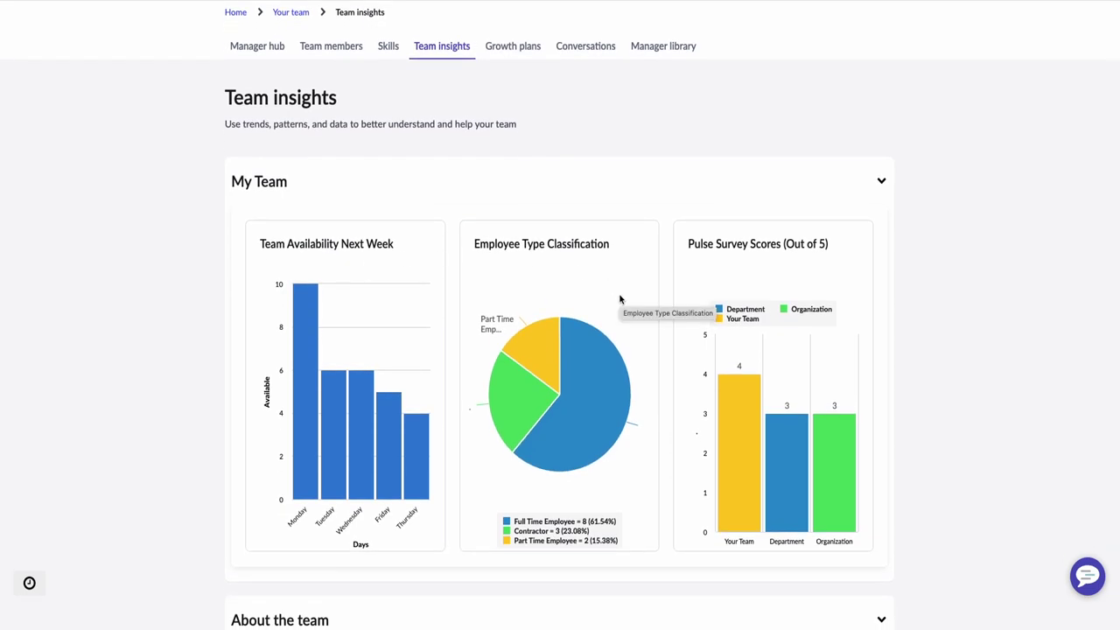
scroll(619, 293, down, 5)
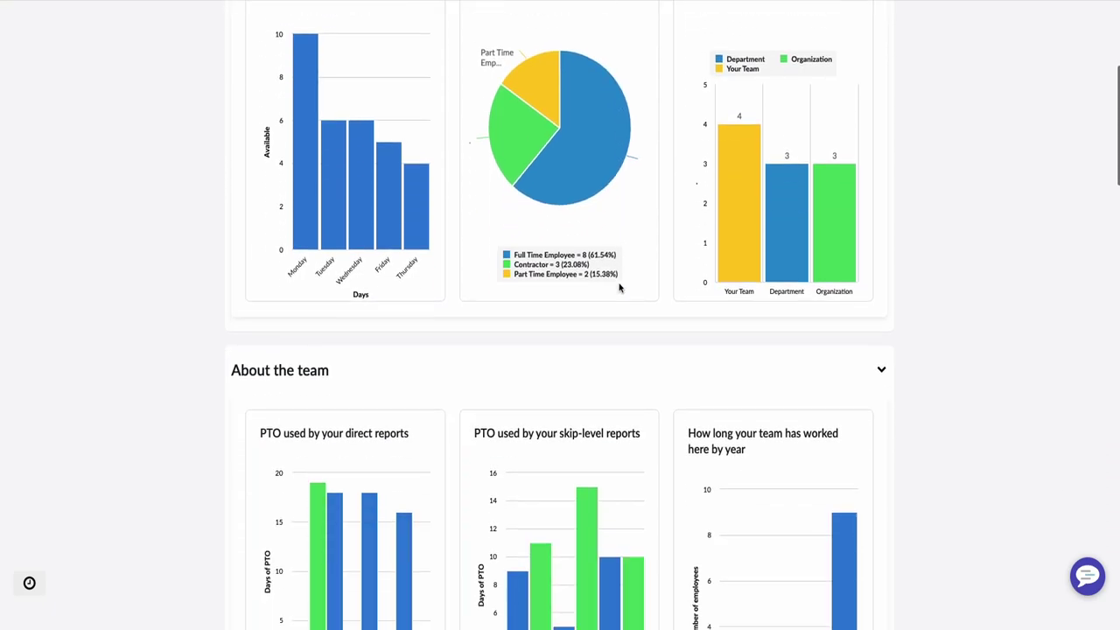
scroll(620, 287, down, 1)
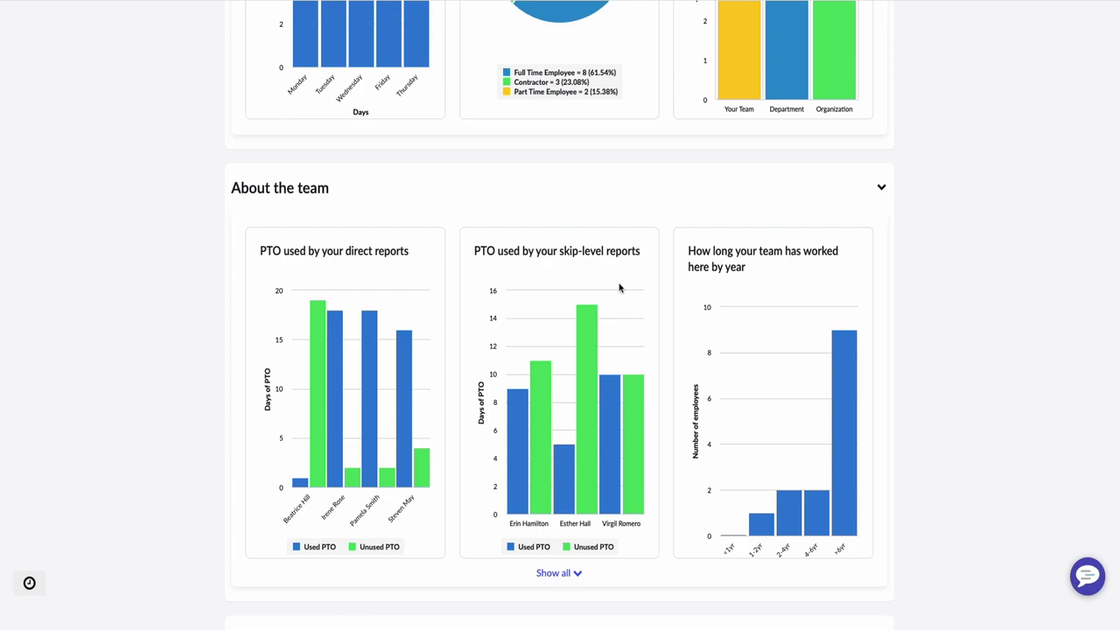
scroll(619, 287, up, 4)
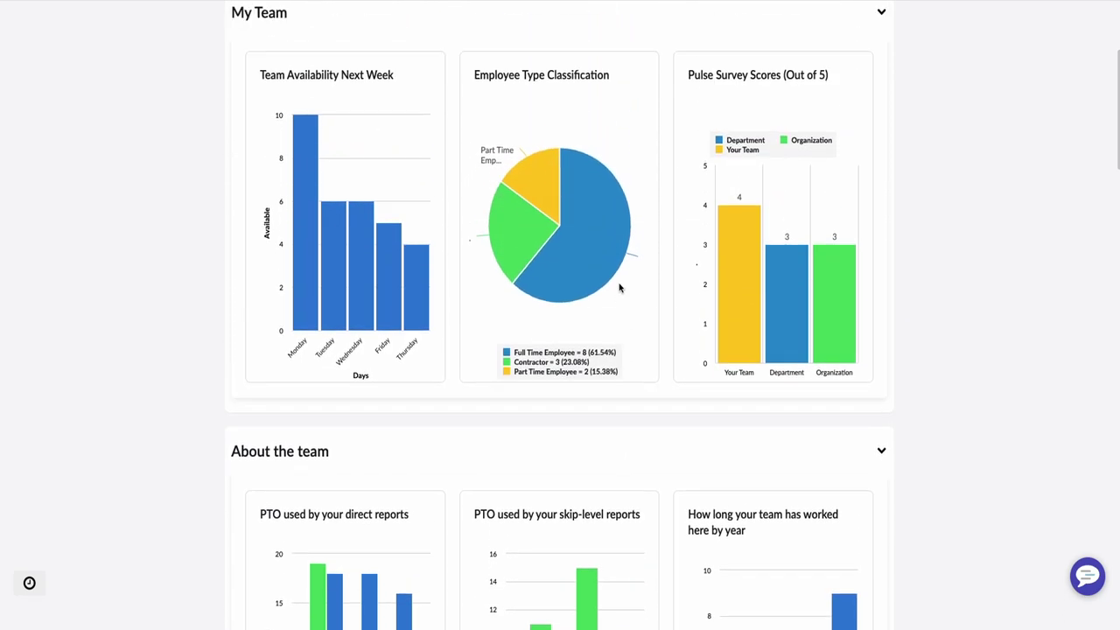
scroll(619, 287, up, 3)
click(235, 97)
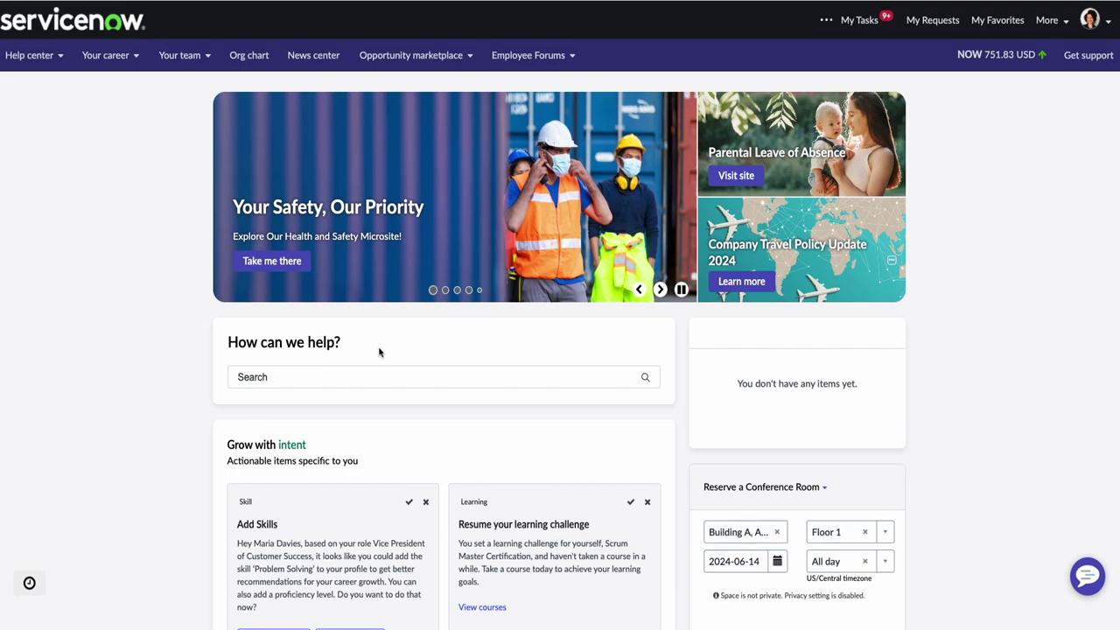
- Search the help content for 'maternity leave'
click(317, 379)
text(maternity )
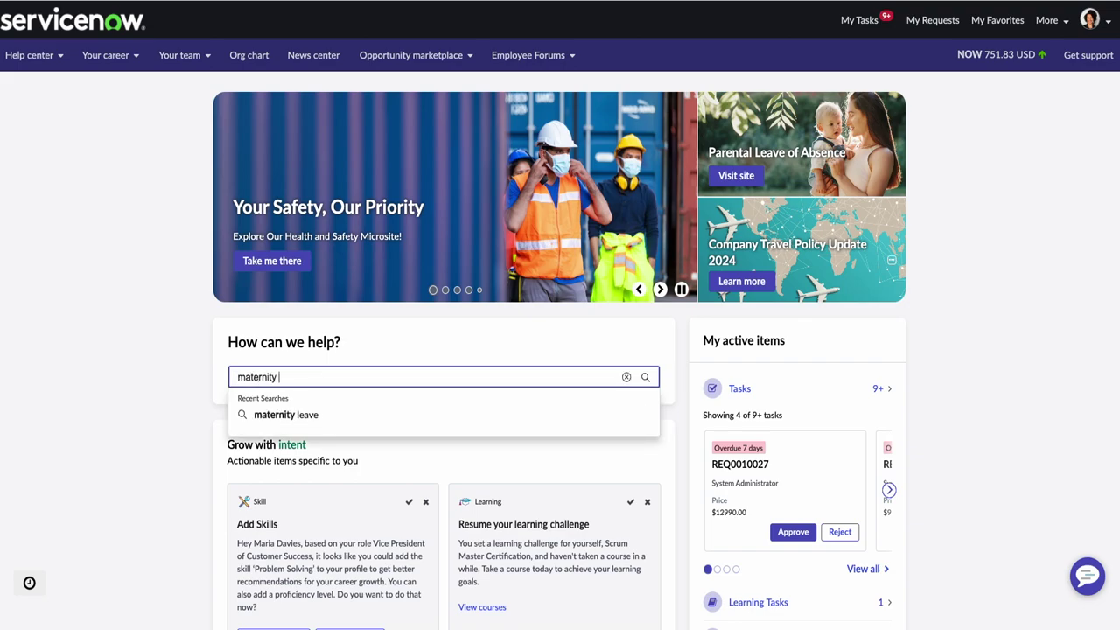
text(leave)
key(Return)
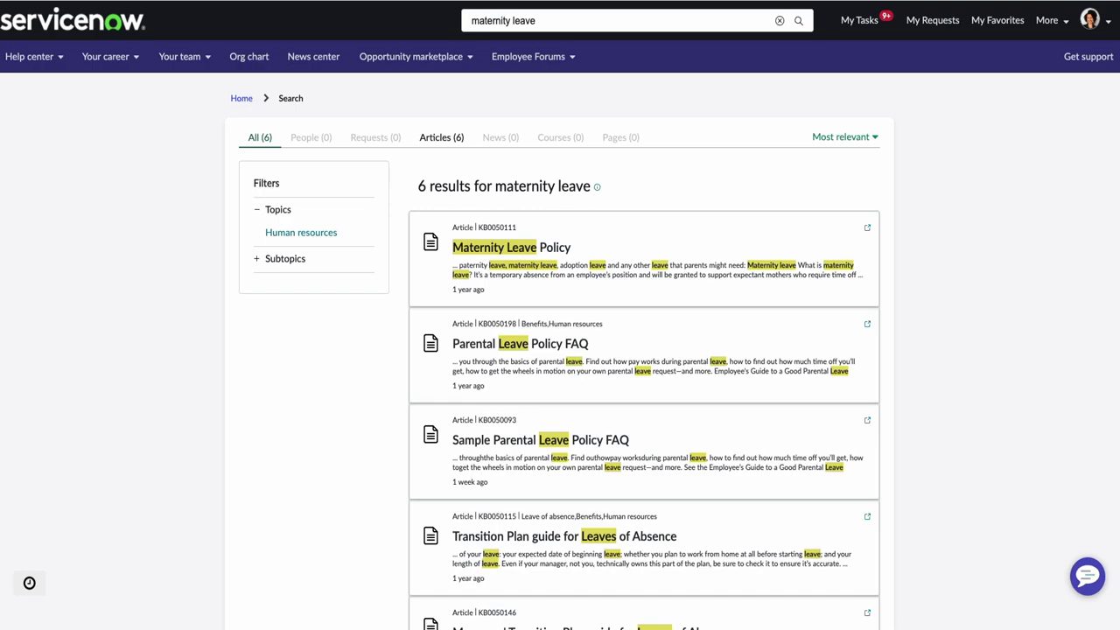
- Open and read the Maternity Leave Policy article KB0050111
click(492, 277)
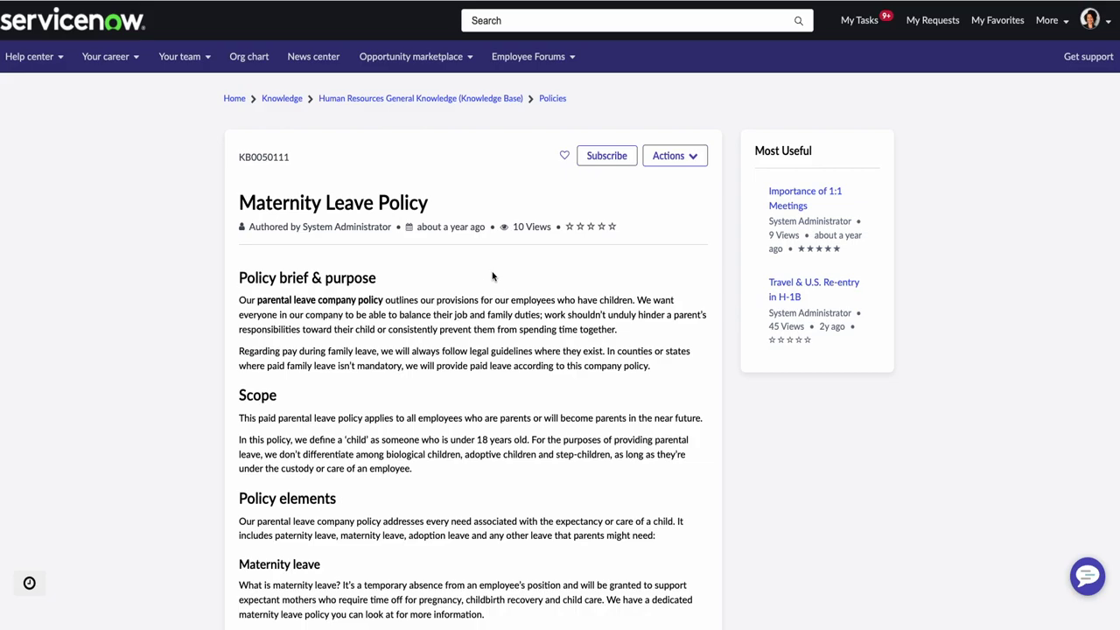
scroll(347, 248, down, 1)
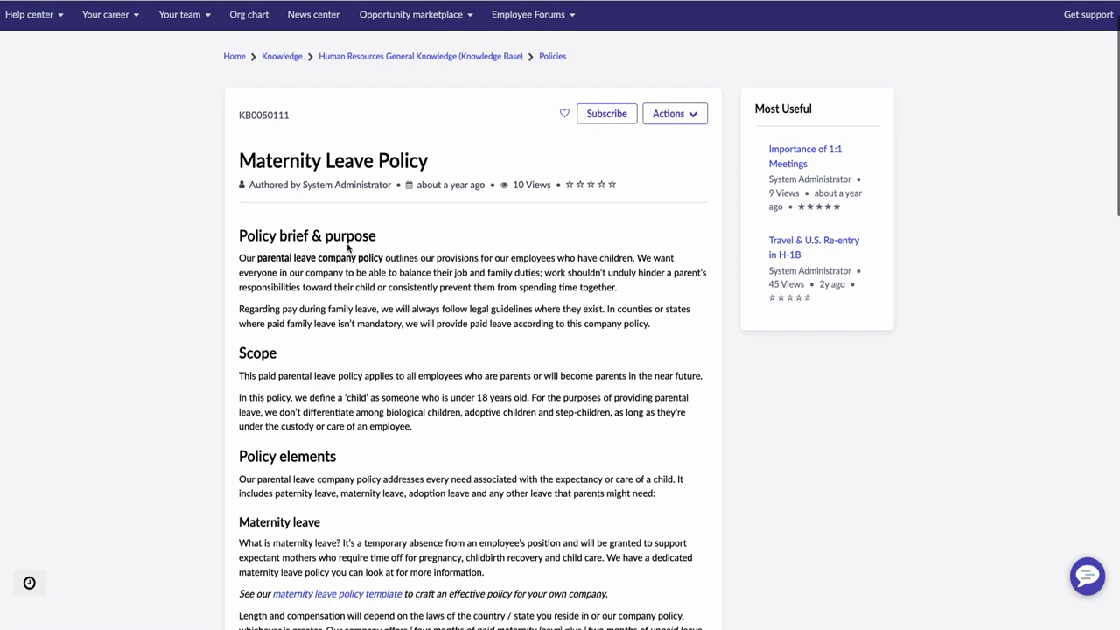
scroll(347, 247, down, 13)
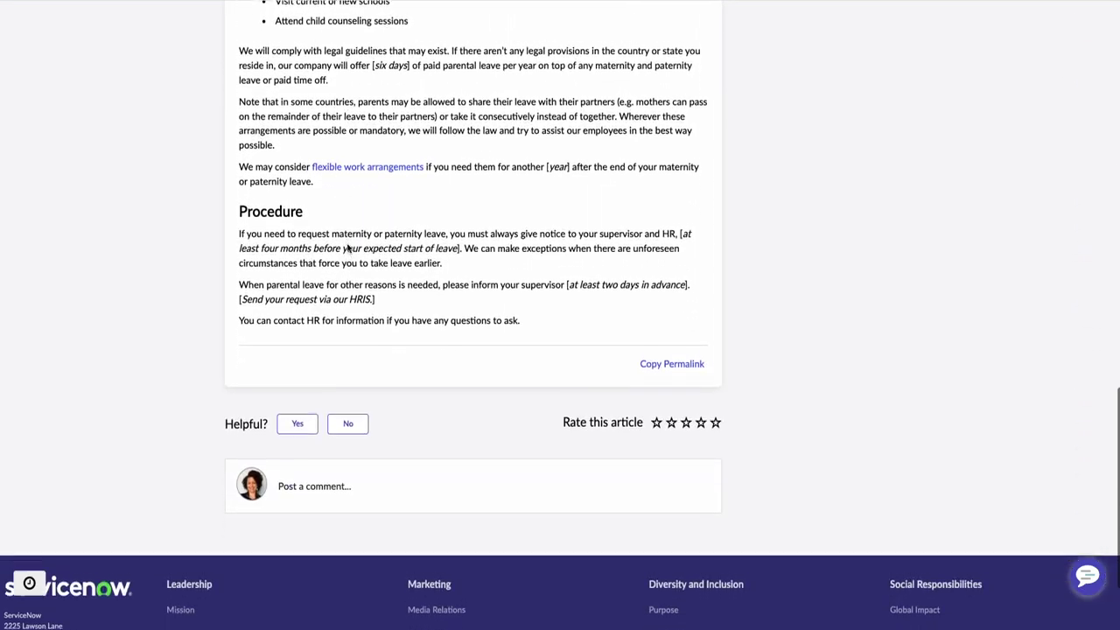
scroll(347, 248, down, 1)
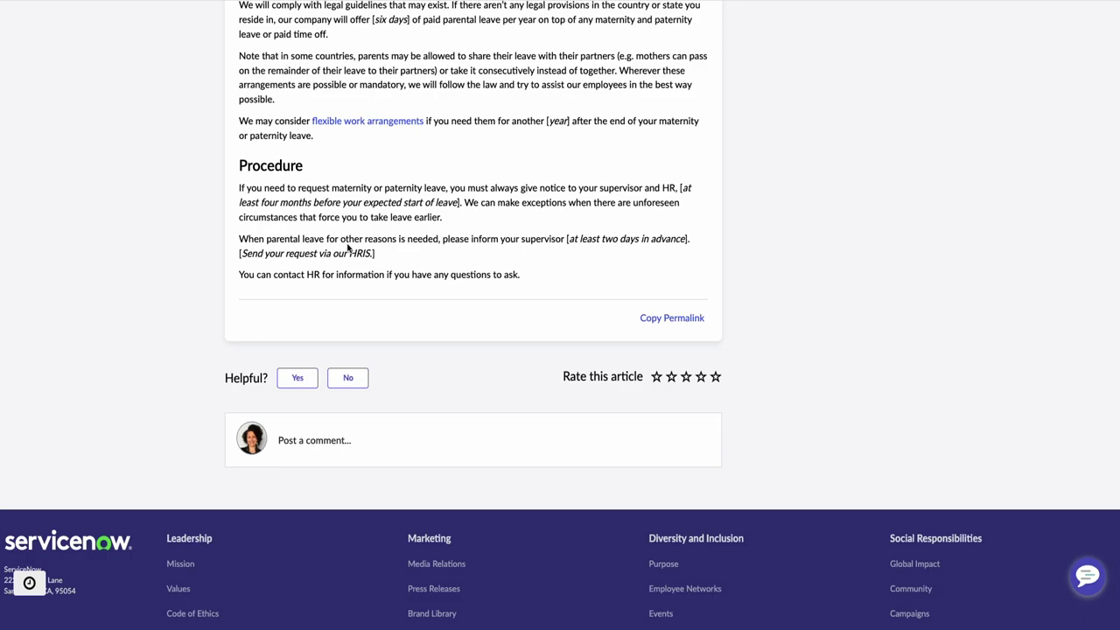
scroll(347, 247, up, 15)
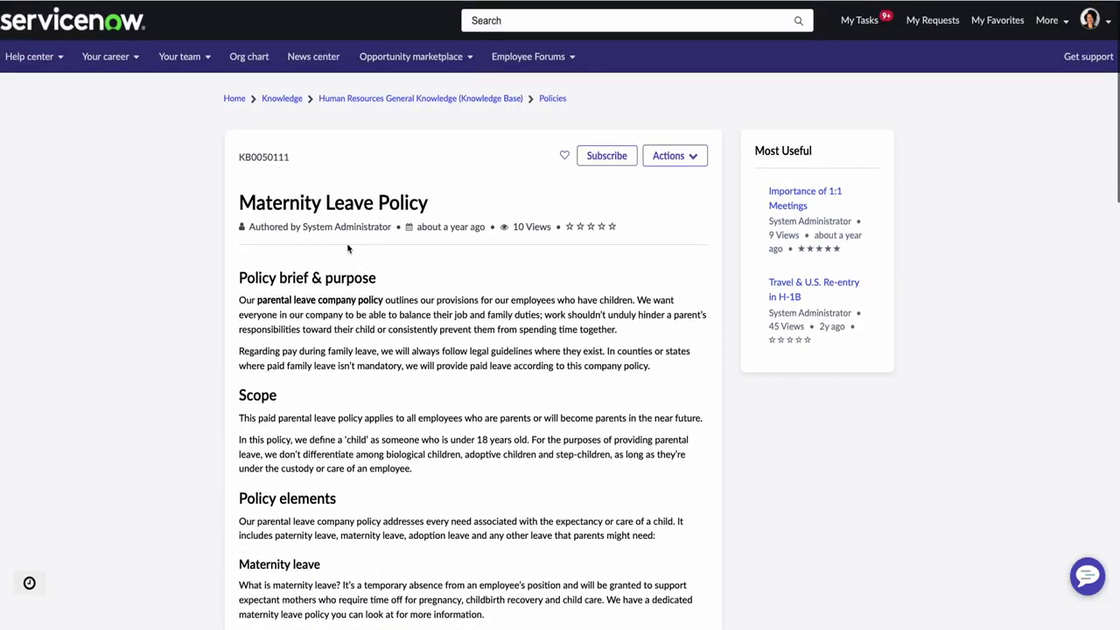
- From Home, open the Parental Leave guide under Help center > Microsites and browse it
click(234, 99)
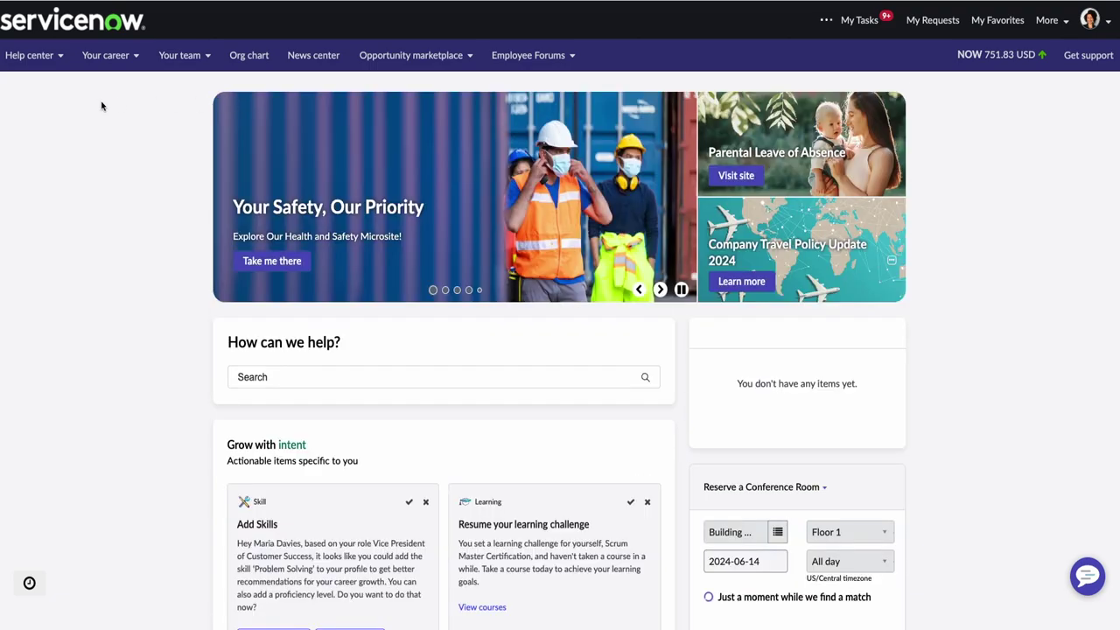
click(48, 60)
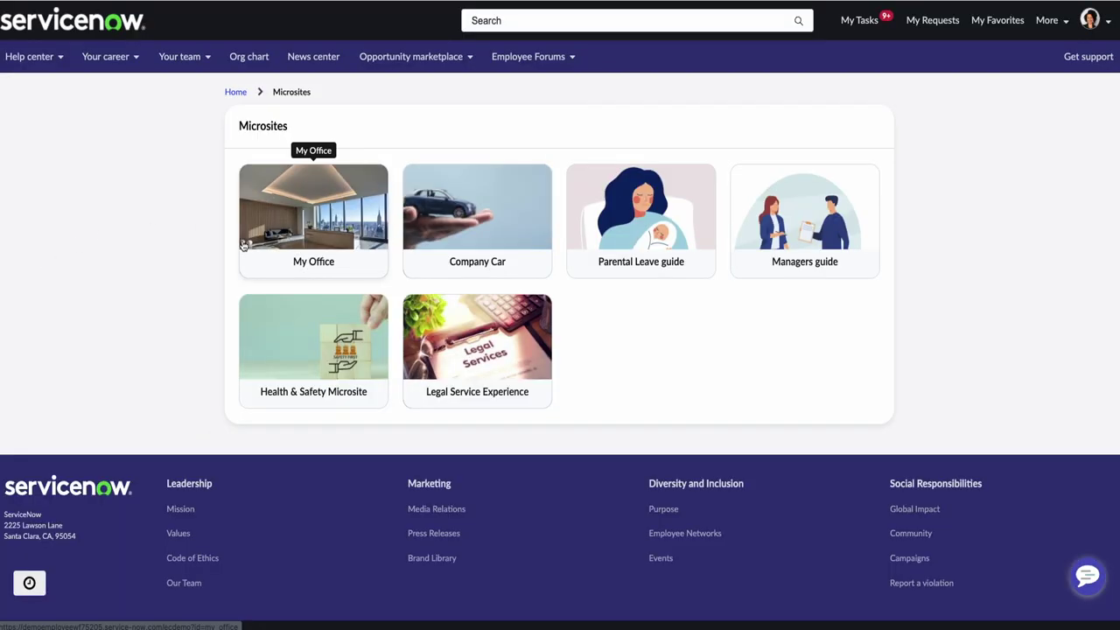
click(657, 239)
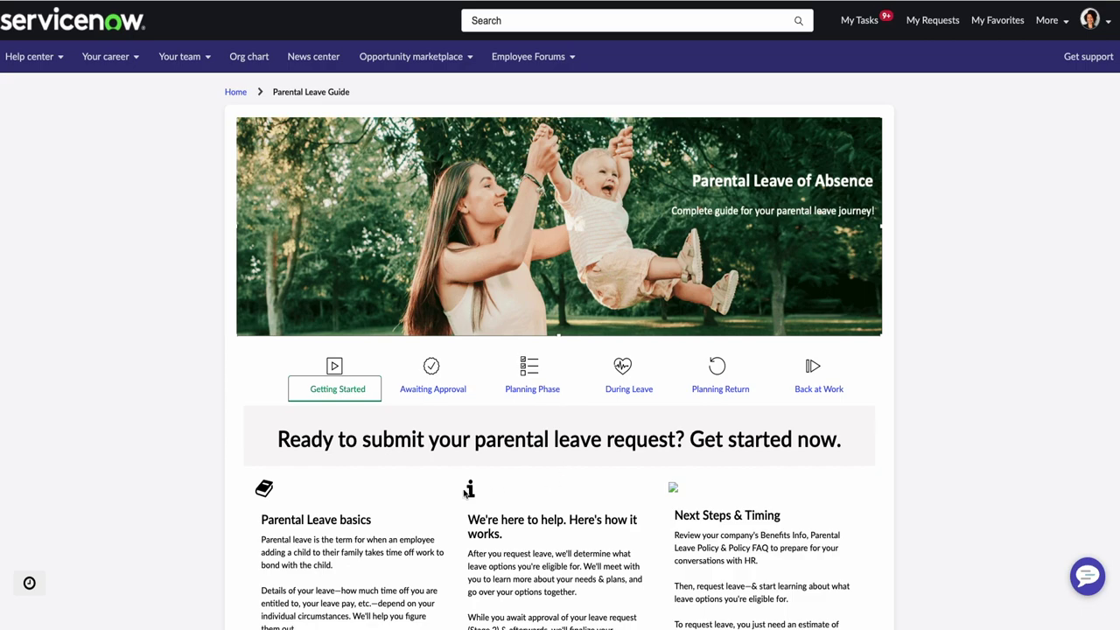
scroll(465, 495, down, 3)
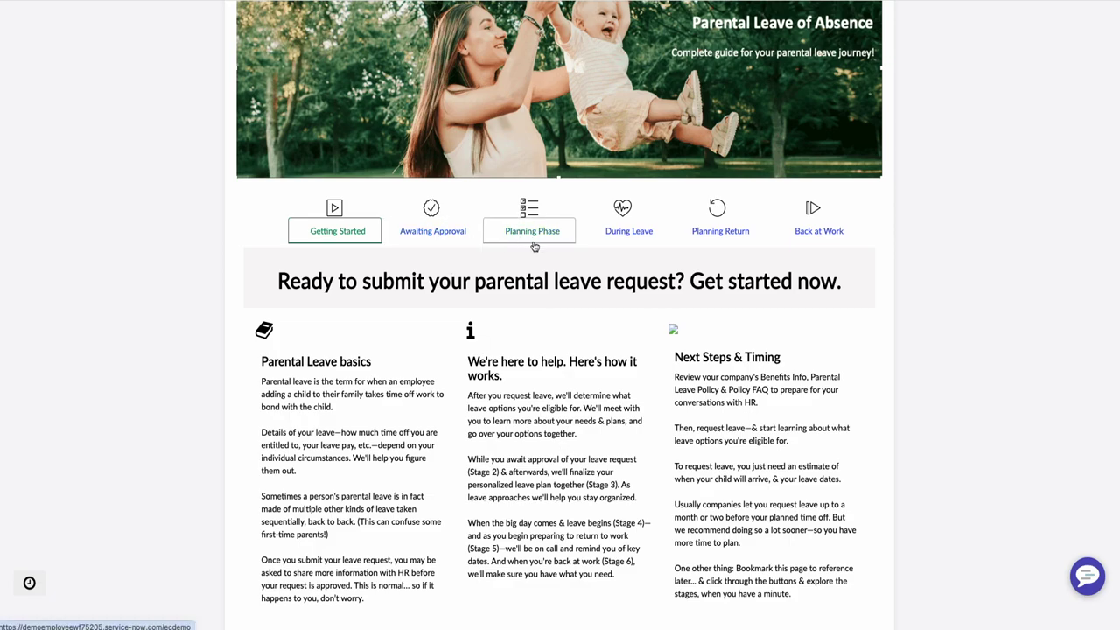
scroll(534, 248, up, 3)
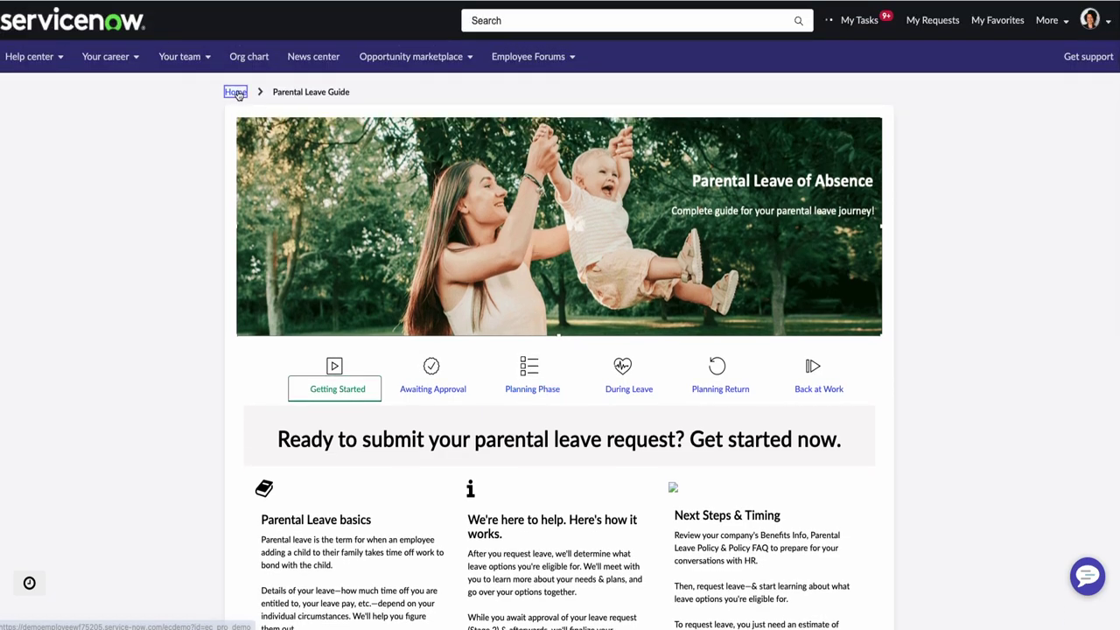
- From Home, navigate Help center > Human resources > Pay and time > Compensation
click(235, 92)
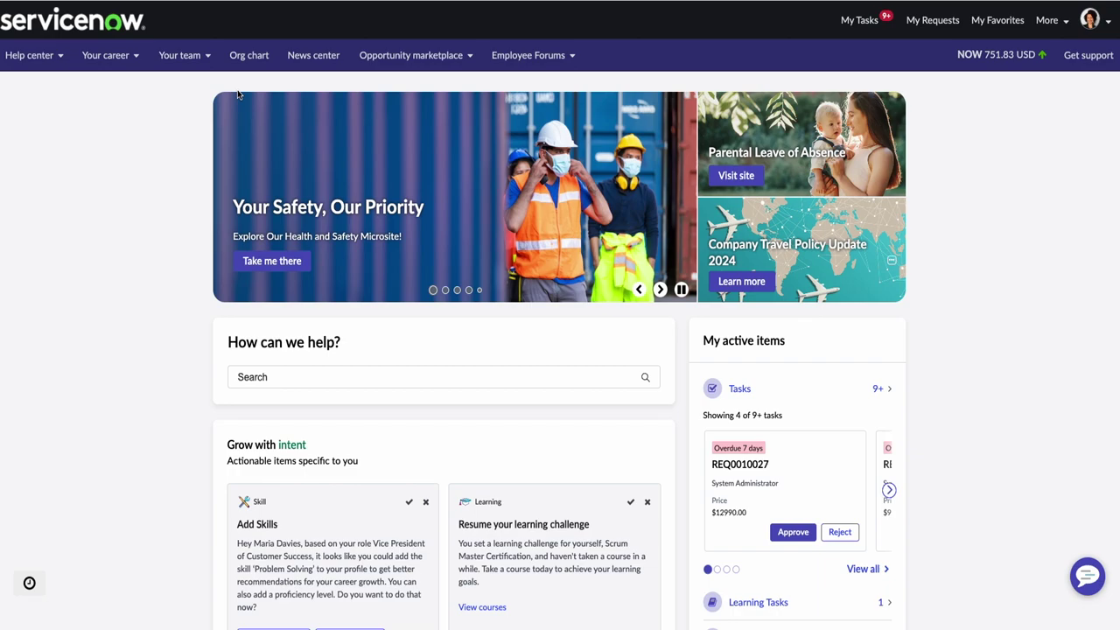
click(42, 60)
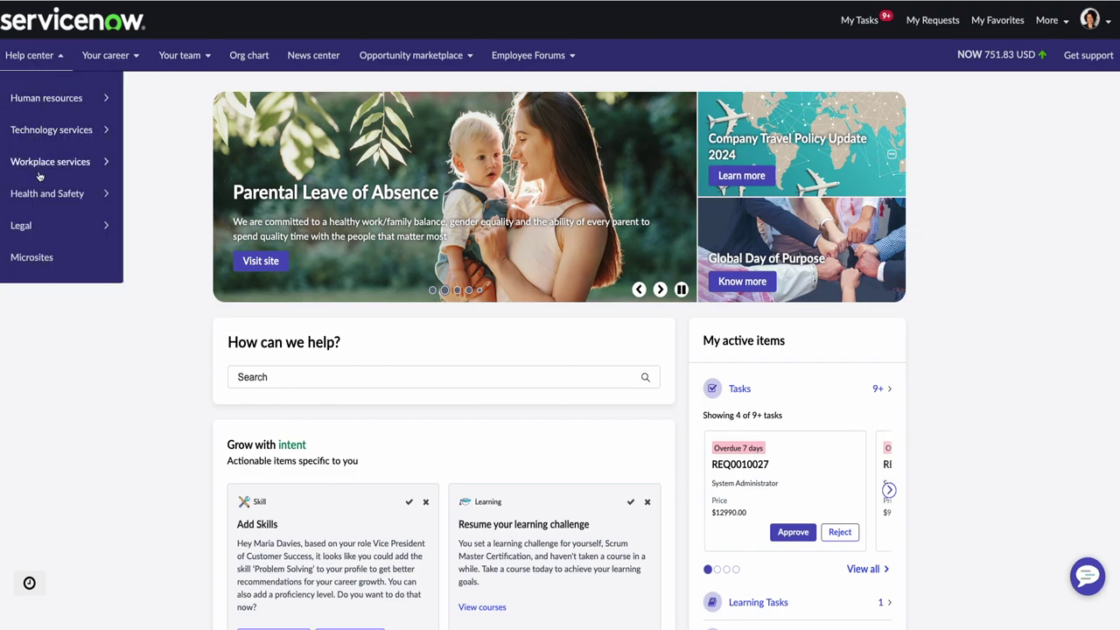
click(58, 100)
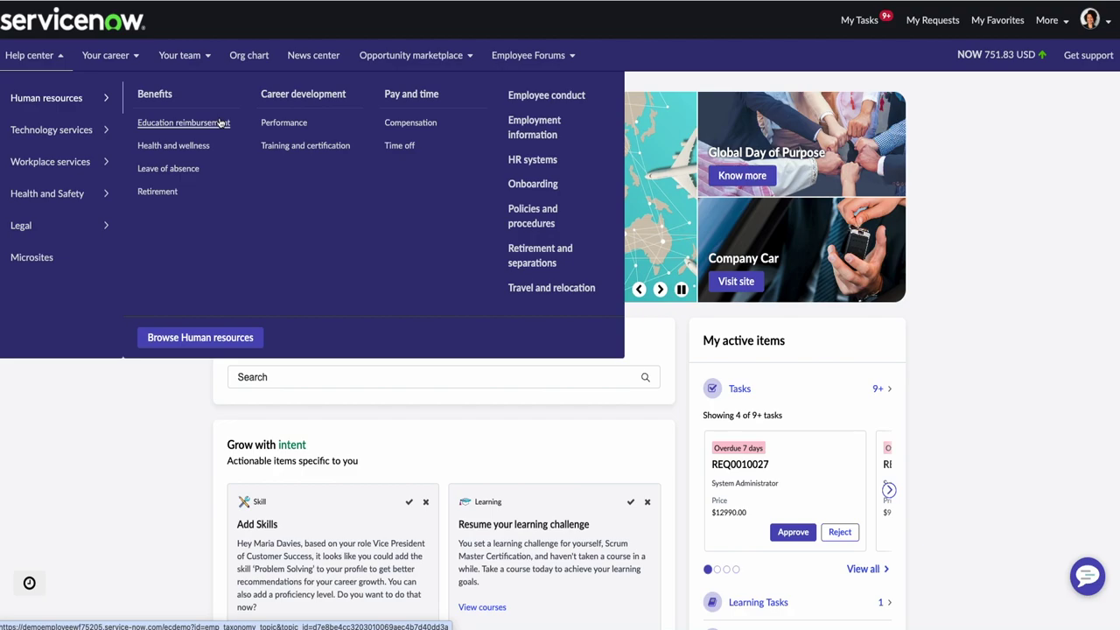
click(409, 124)
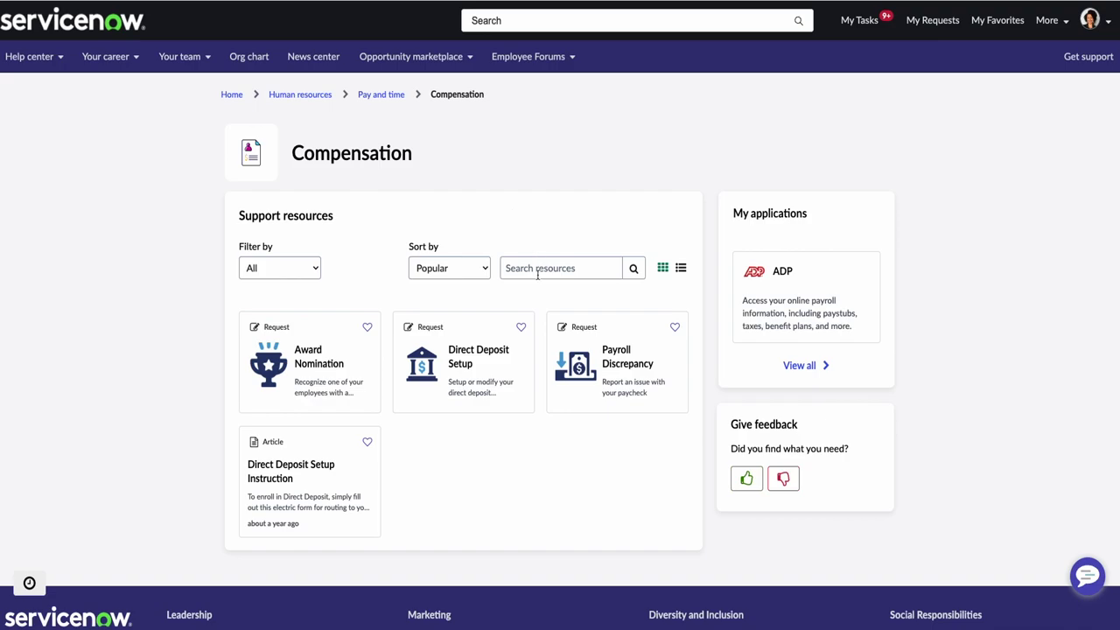
- Submit a Payroll Discrepancy request for Gross Wages: 'I expected a different amount'
click(591, 375)
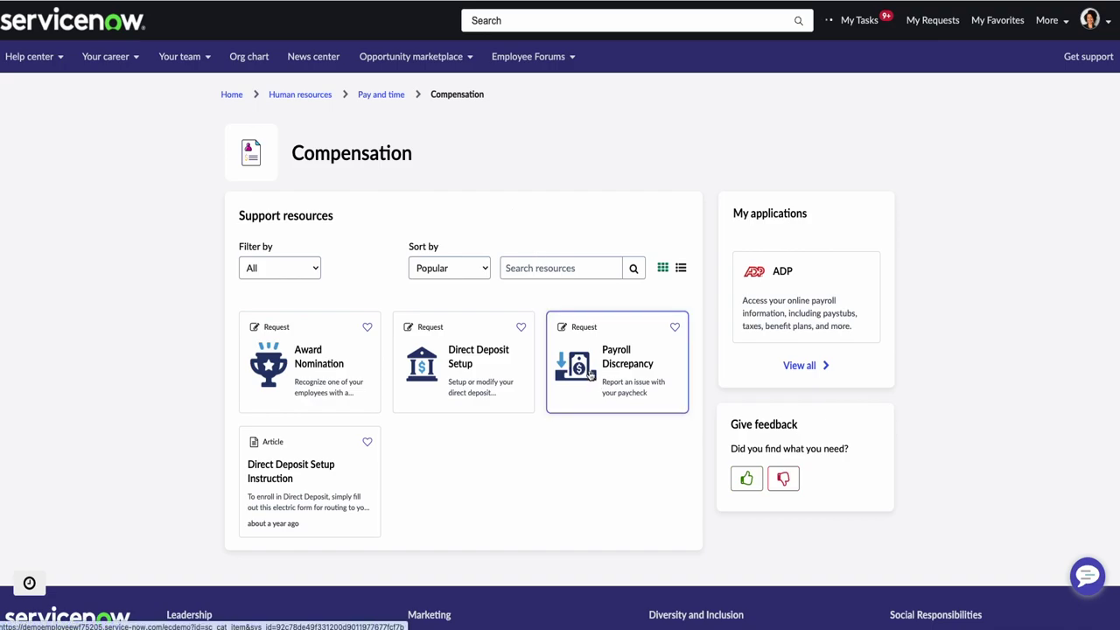
scroll(417, 415, down, 2)
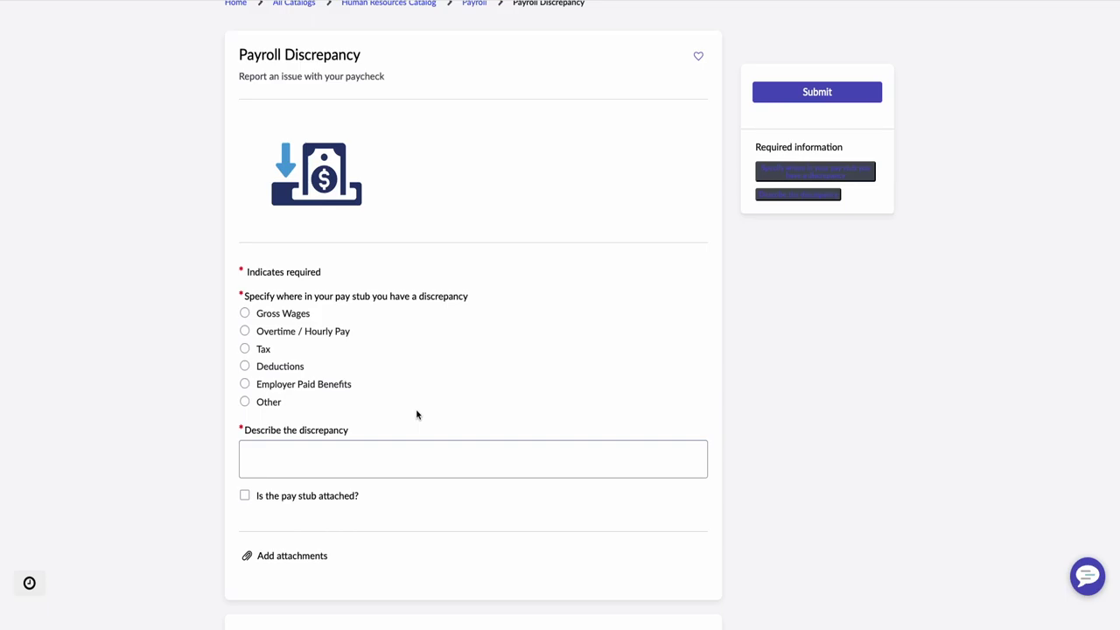
click(246, 313)
click(279, 453)
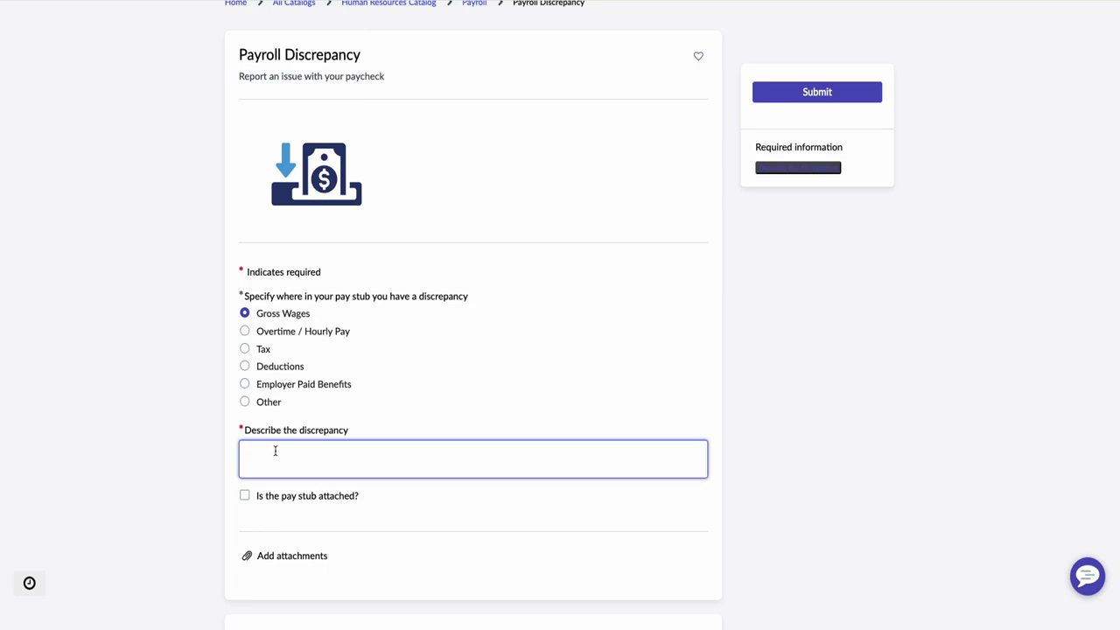
text(I expected a )
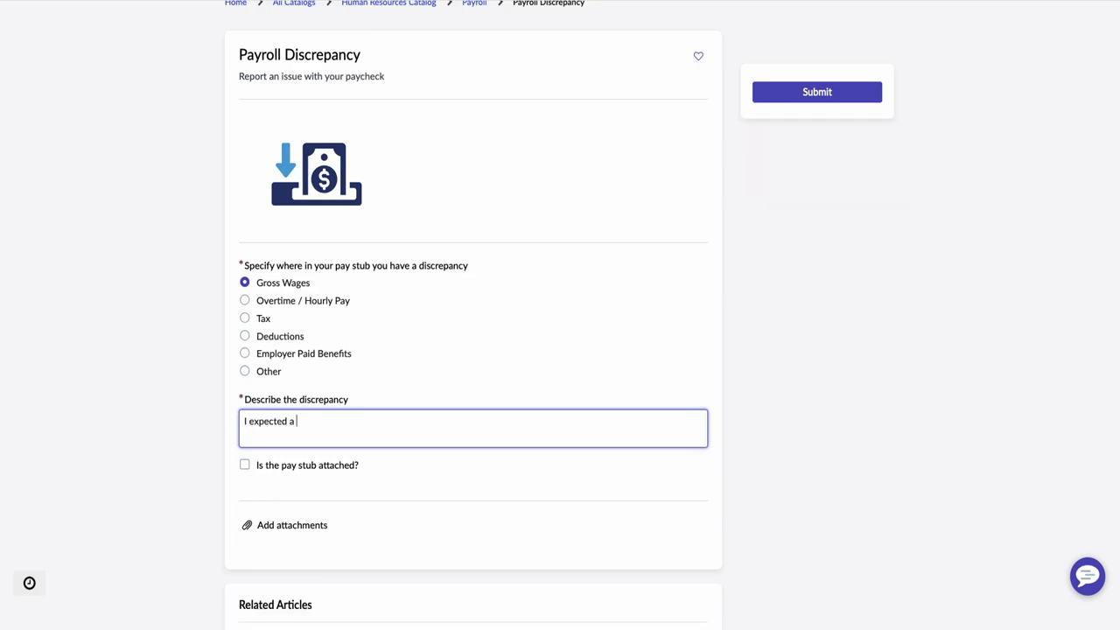
text(different amount)
scroll(341, 522, down, 2)
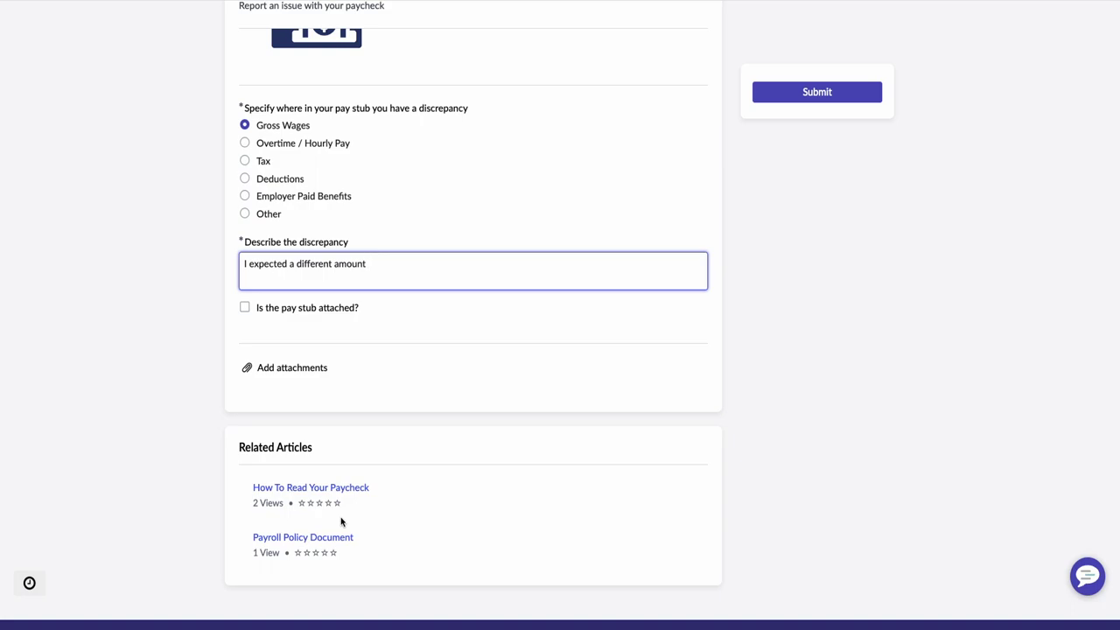
scroll(341, 522, down, 1)
click(225, 475)
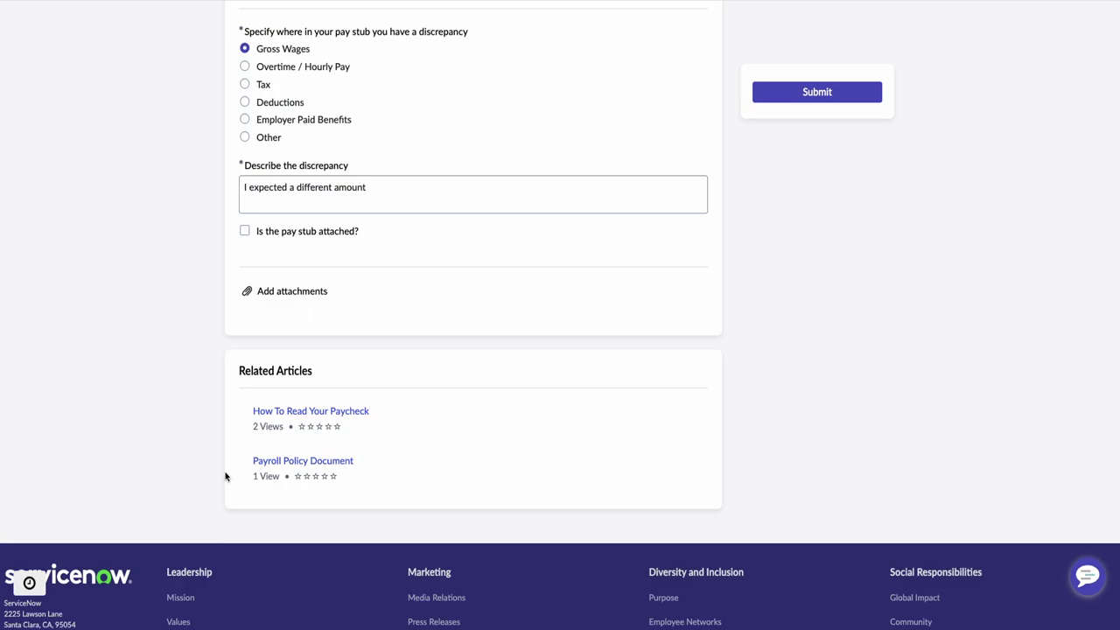
scroll(692, 370, up, 5)
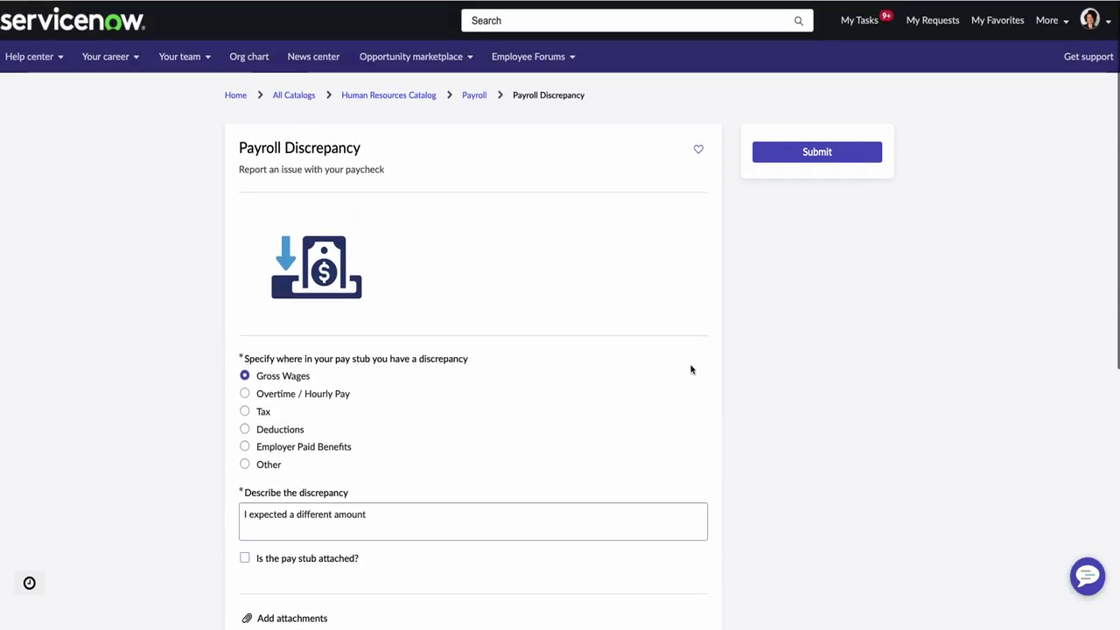
click(797, 156)
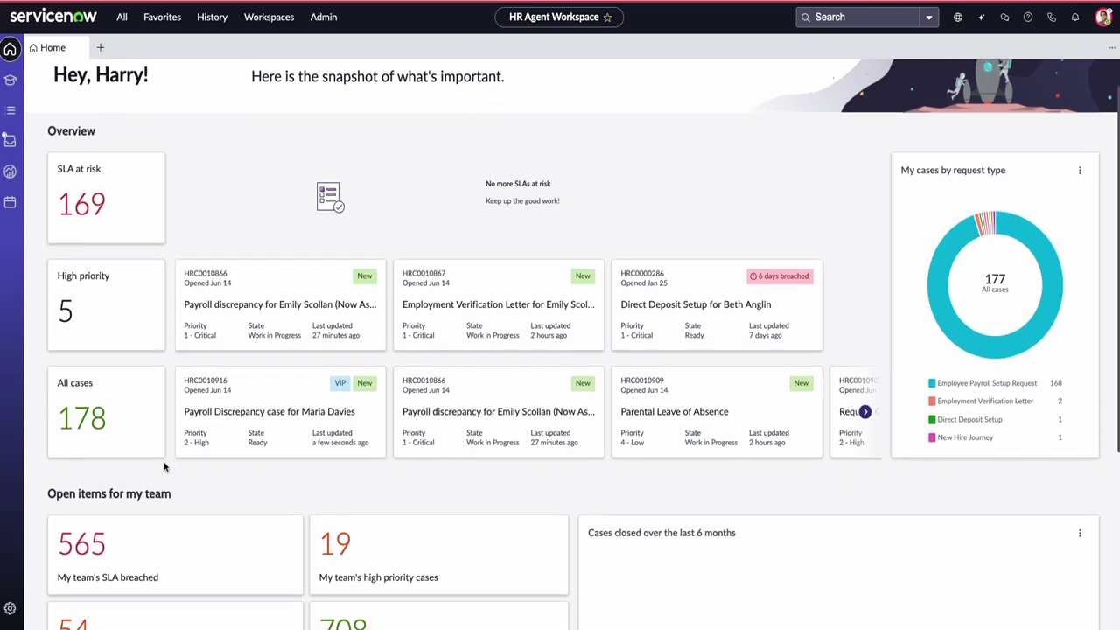
- Review the Home dashboard: 169 SLAs at risk, 5 high-priority cases and the new VIP payroll case
scroll(164, 466, down, 1)
scroll(159, 426, down, 2)
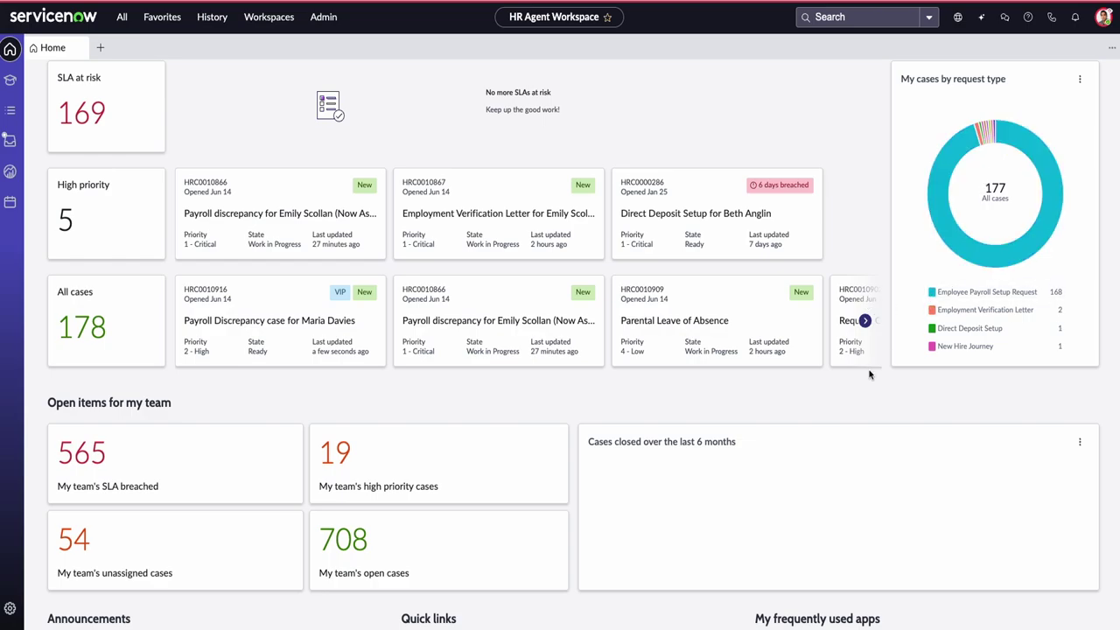
scroll(869, 375, down, 2)
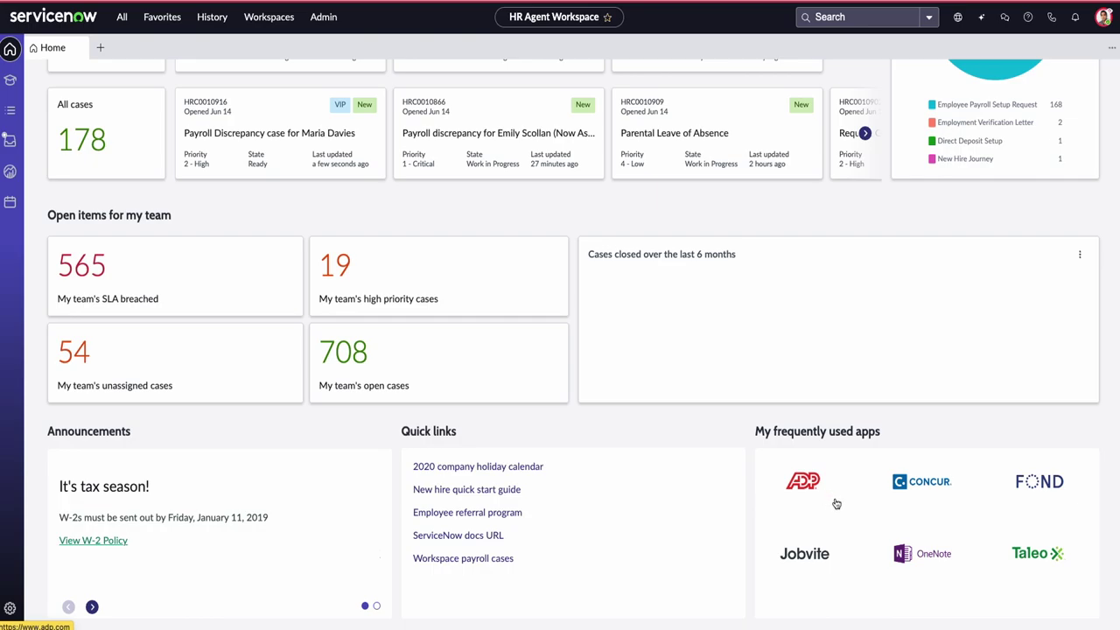
scroll(836, 504, up, 3)
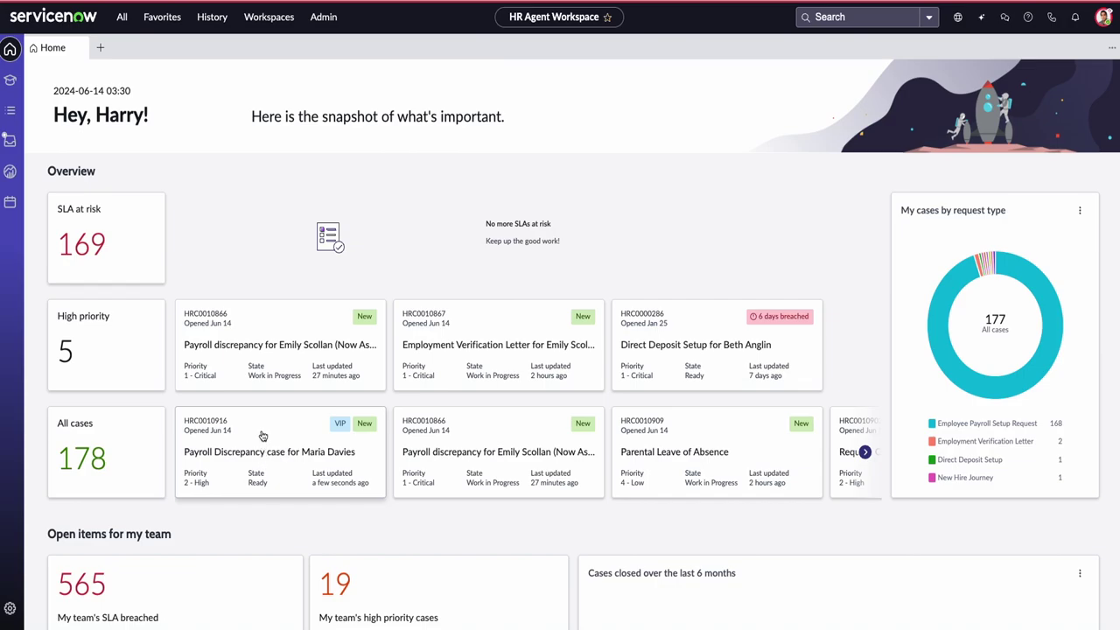
- Open the new Payroll Discrepancy case and review its form and description: Ready, 2 - High, Gross Wages, HR Tier 1
click(261, 435)
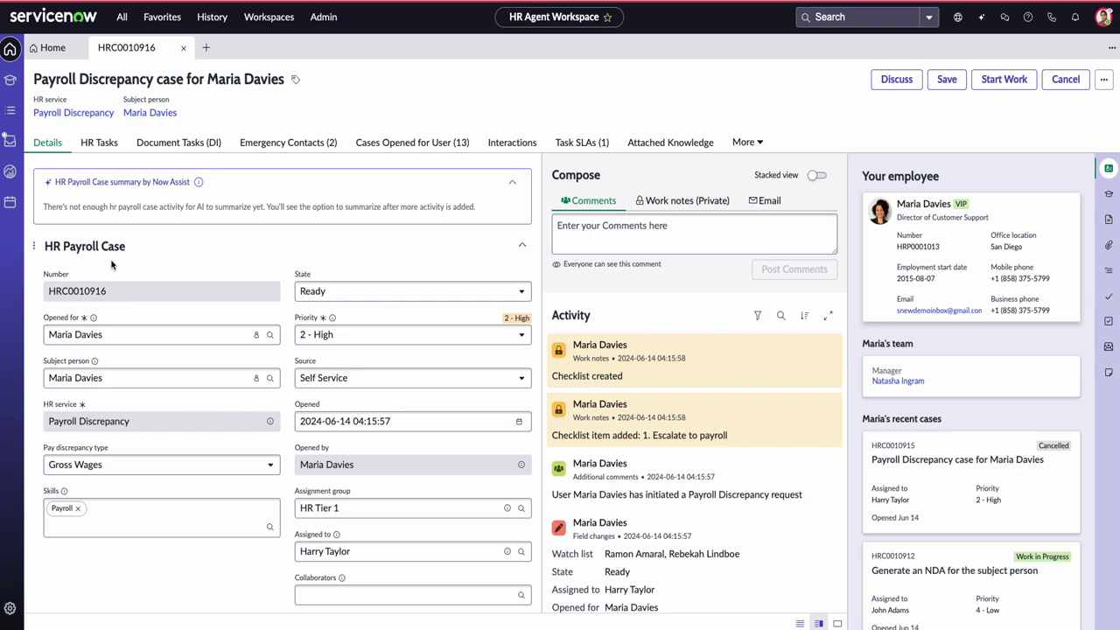
scroll(111, 265, down, 1)
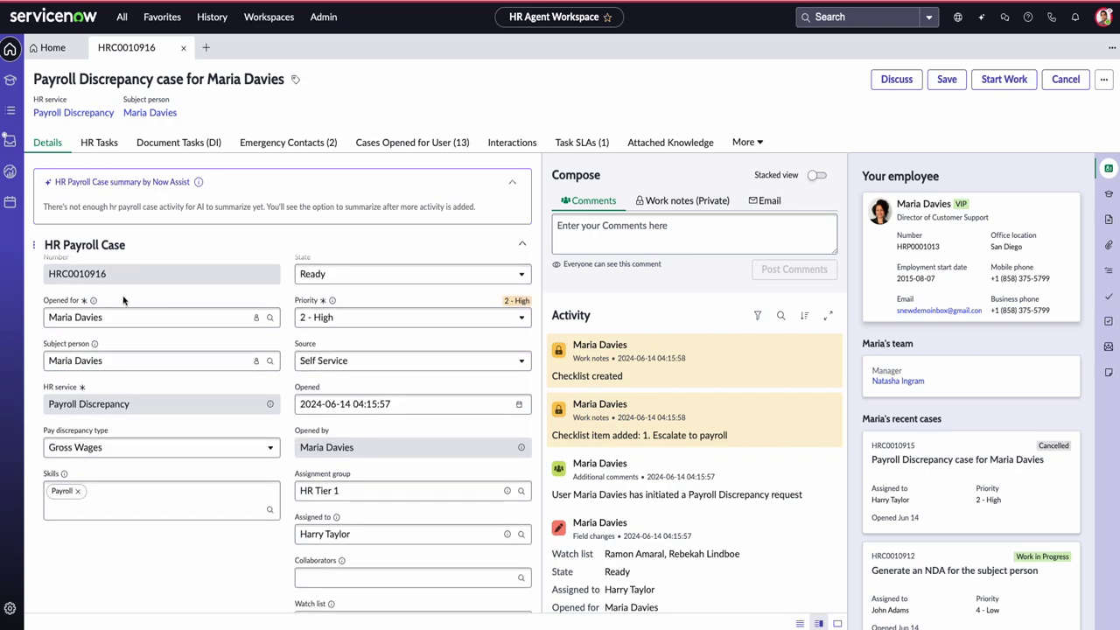
scroll(130, 350, down, 5)
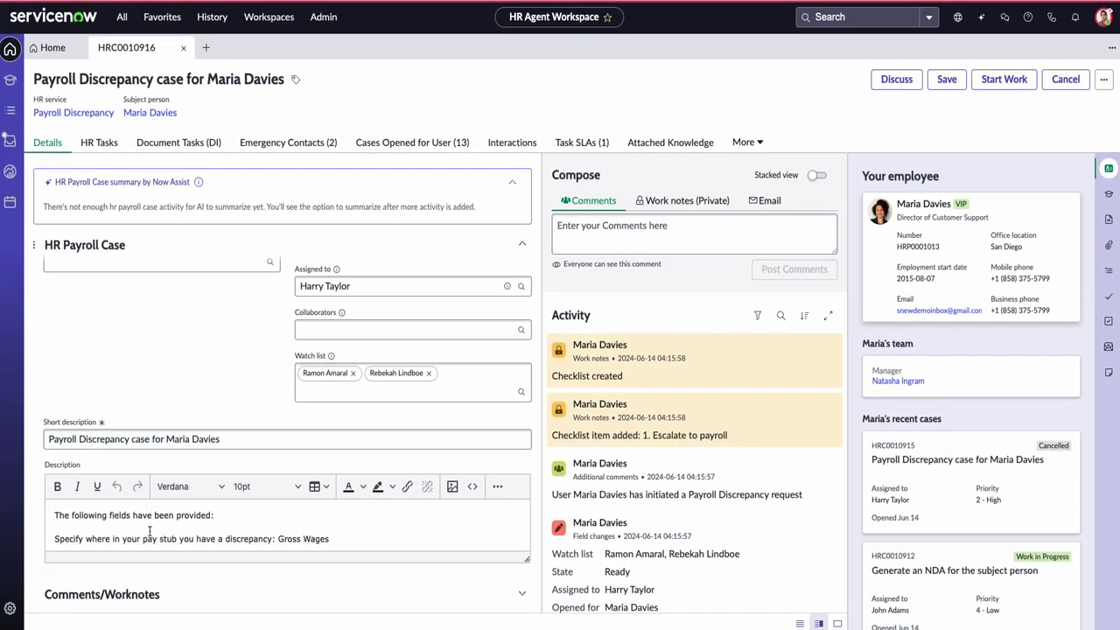
scroll(150, 531, down, 1)
scroll(150, 531, down, 1)
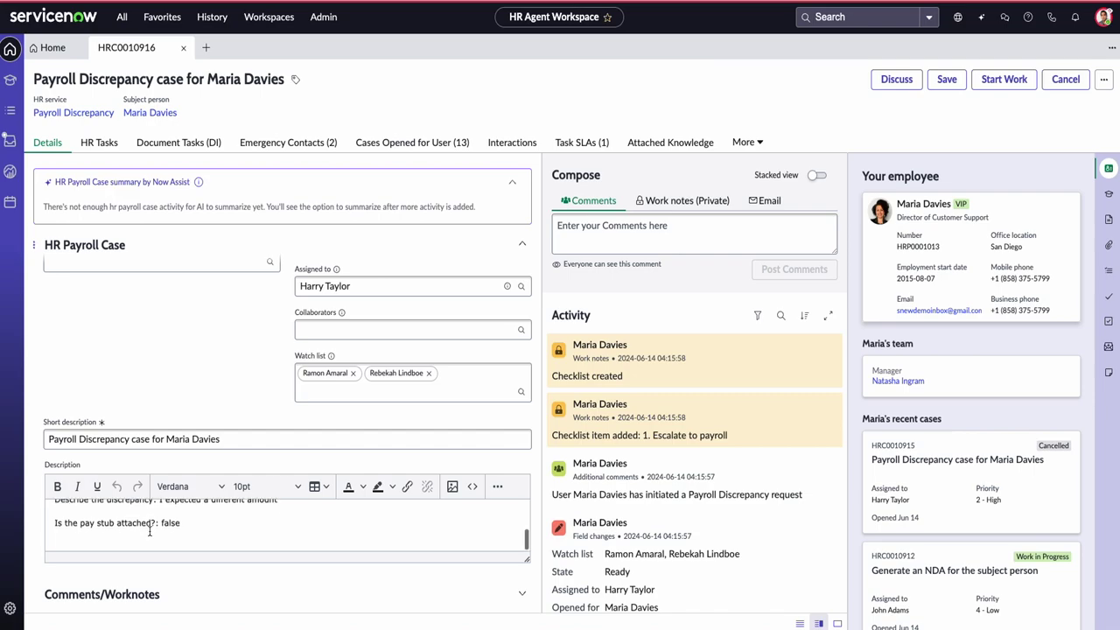
scroll(150, 531, up, 3)
scroll(151, 531, up, 3)
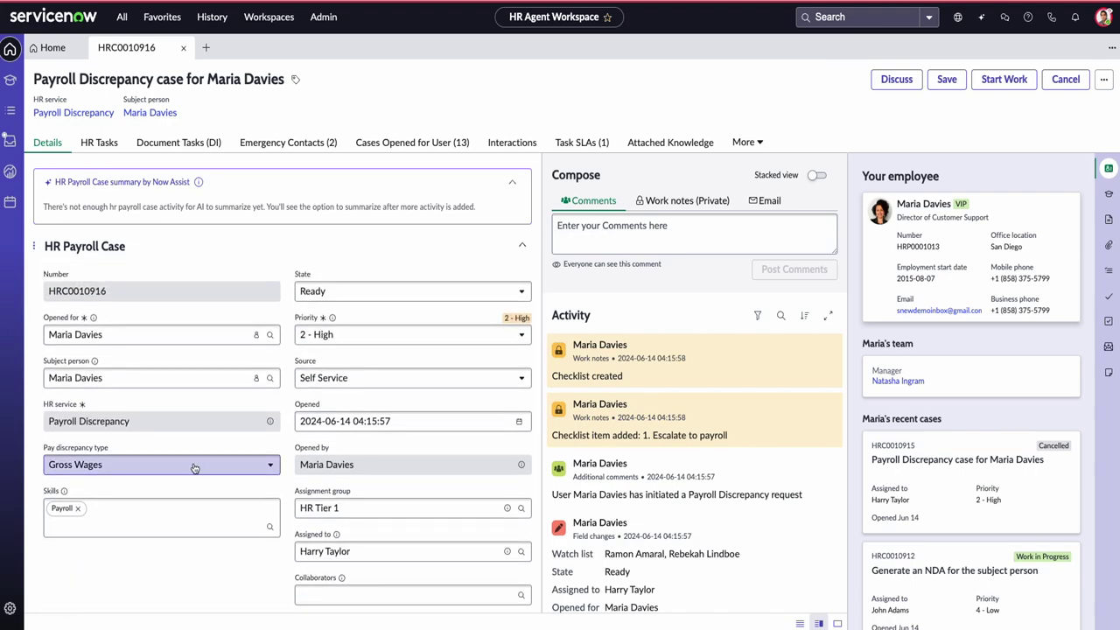
- Check the employee's emergency contacts, other cases opened, and KB articles read: four views of KB0050111
click(291, 149)
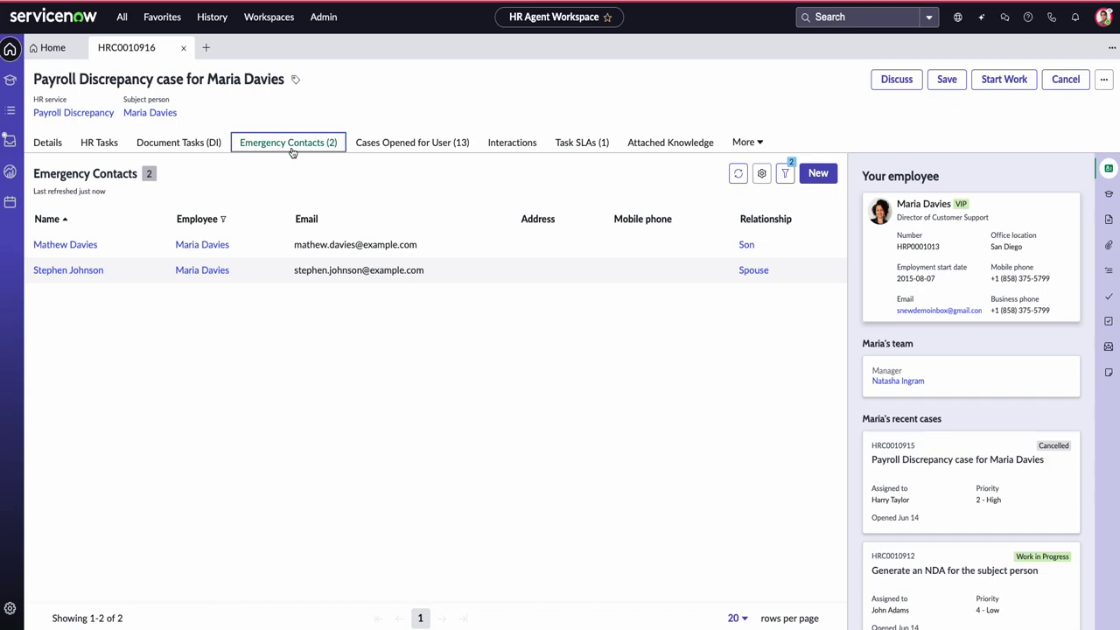
click(373, 149)
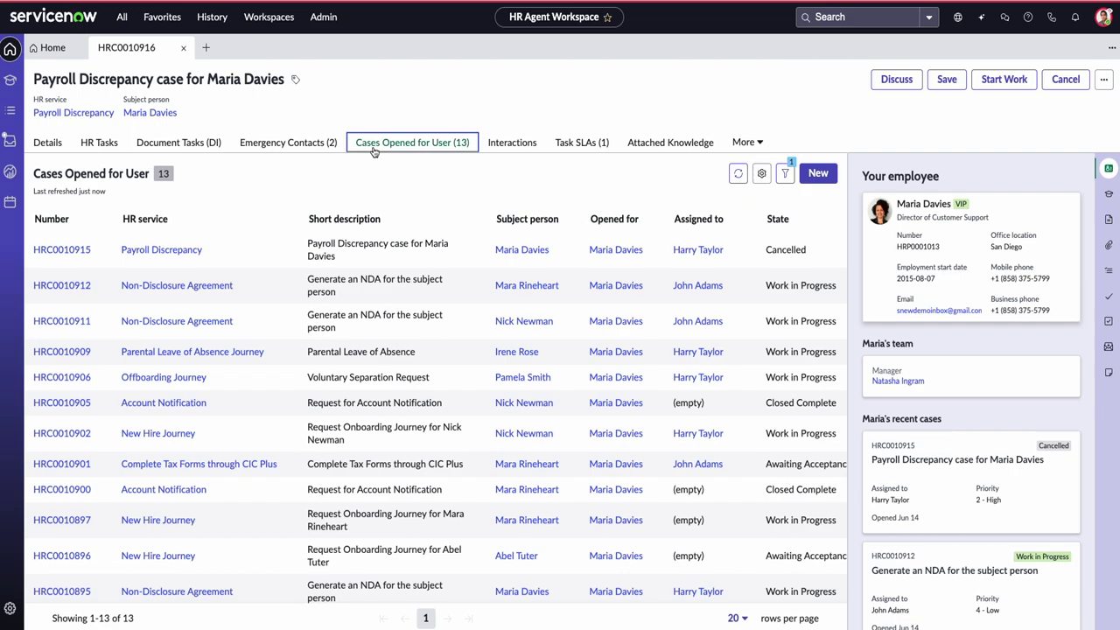
scroll(452, 237, down, 1)
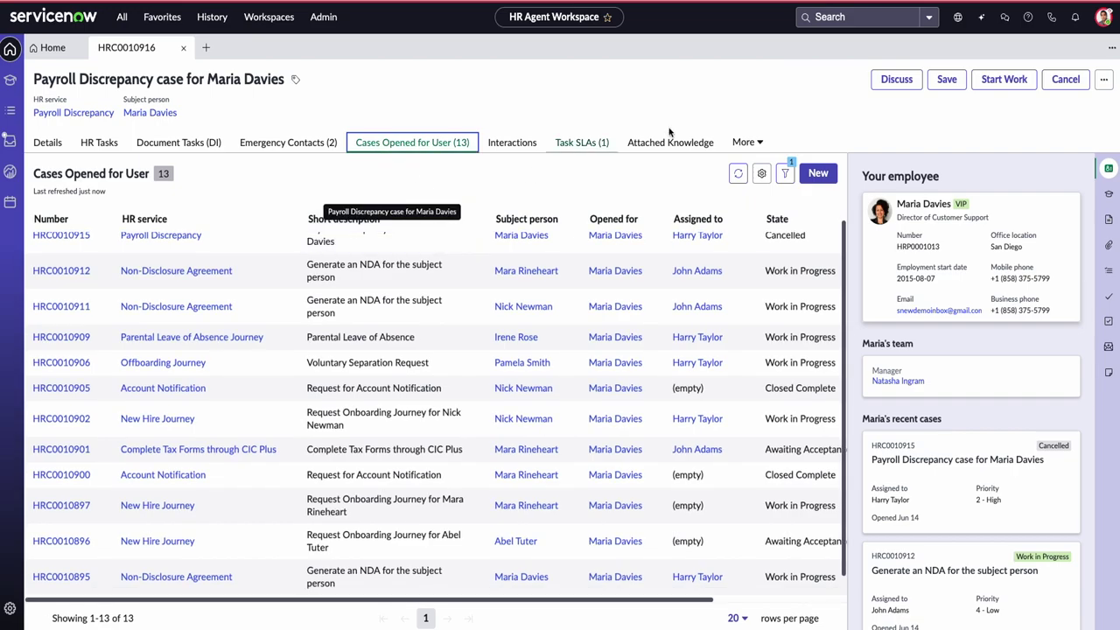
click(745, 142)
click(756, 183)
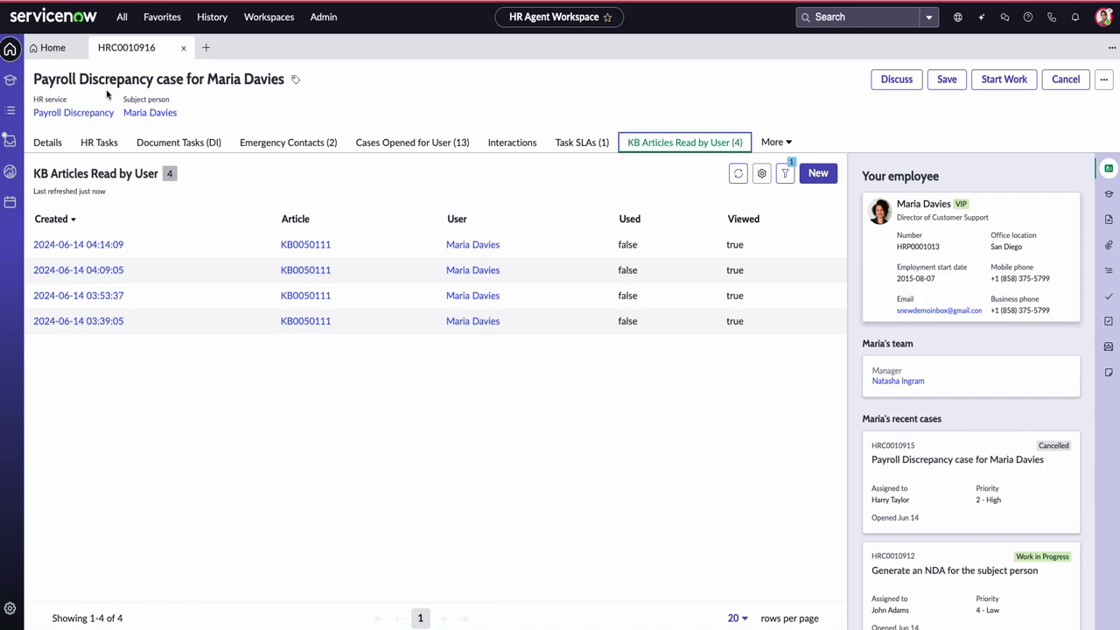
- Post the HR Case Acknowledgement response template as a comment on the case
click(45, 143)
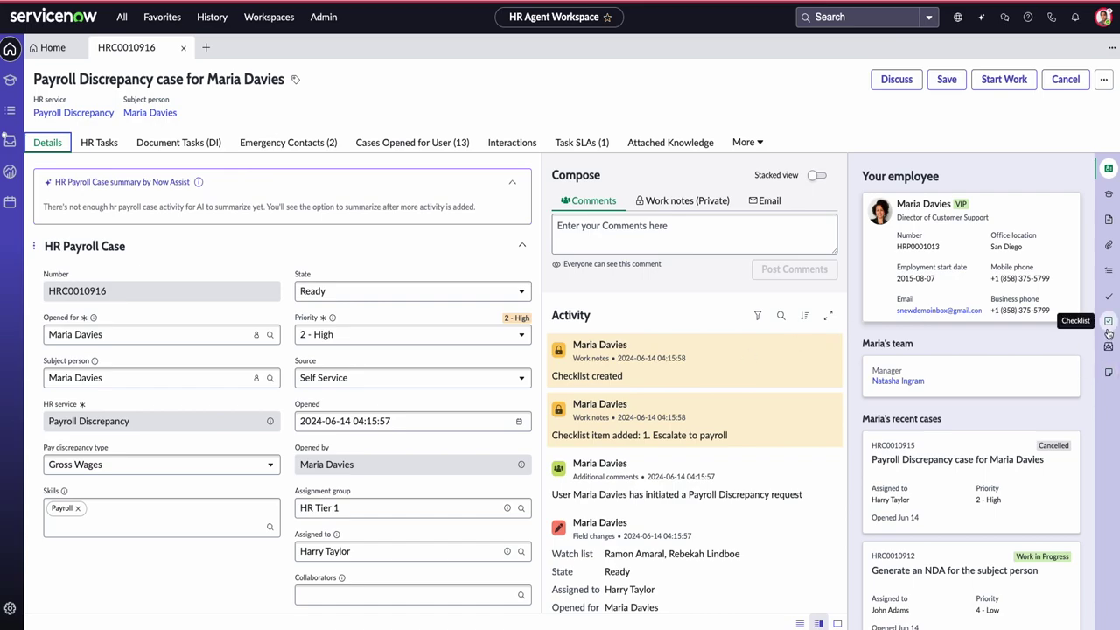
click(1110, 271)
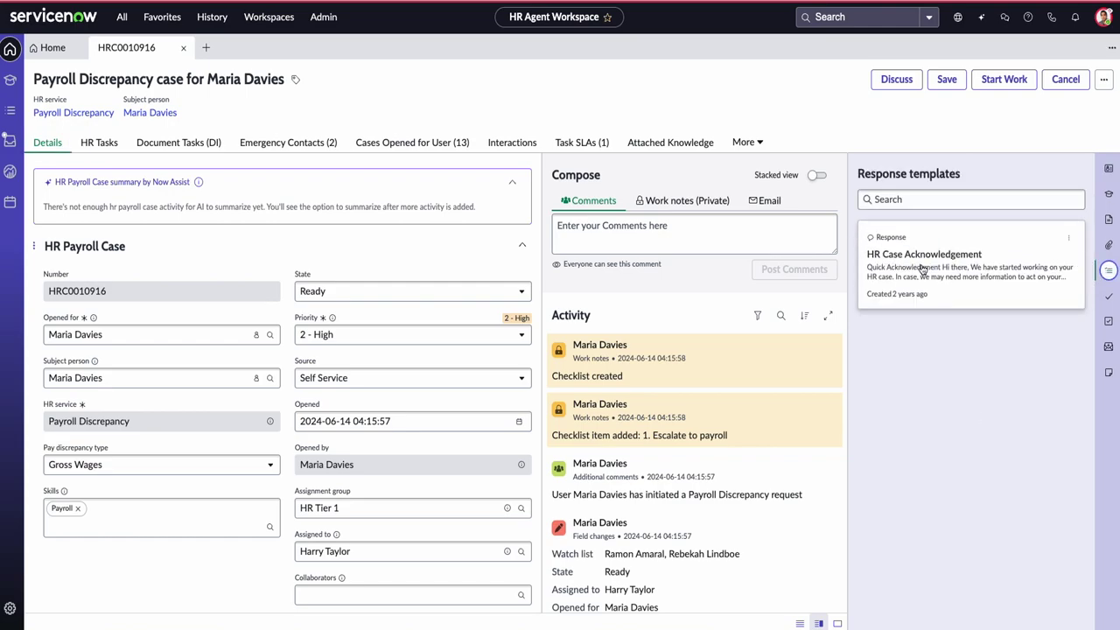
click(1068, 238)
click(1003, 257)
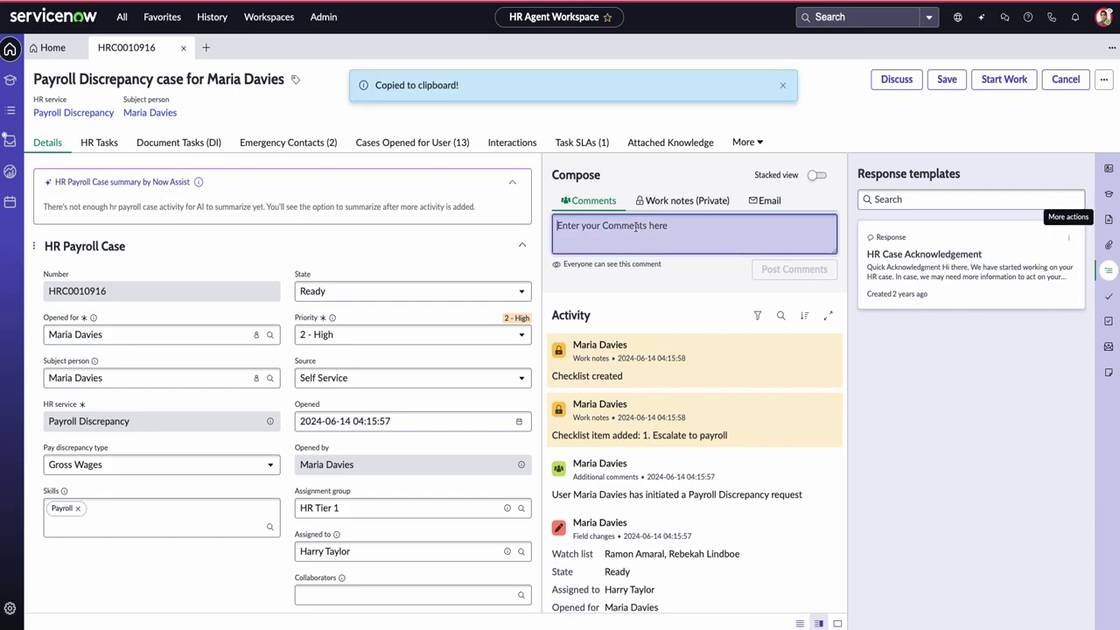
key(ctrl+v)
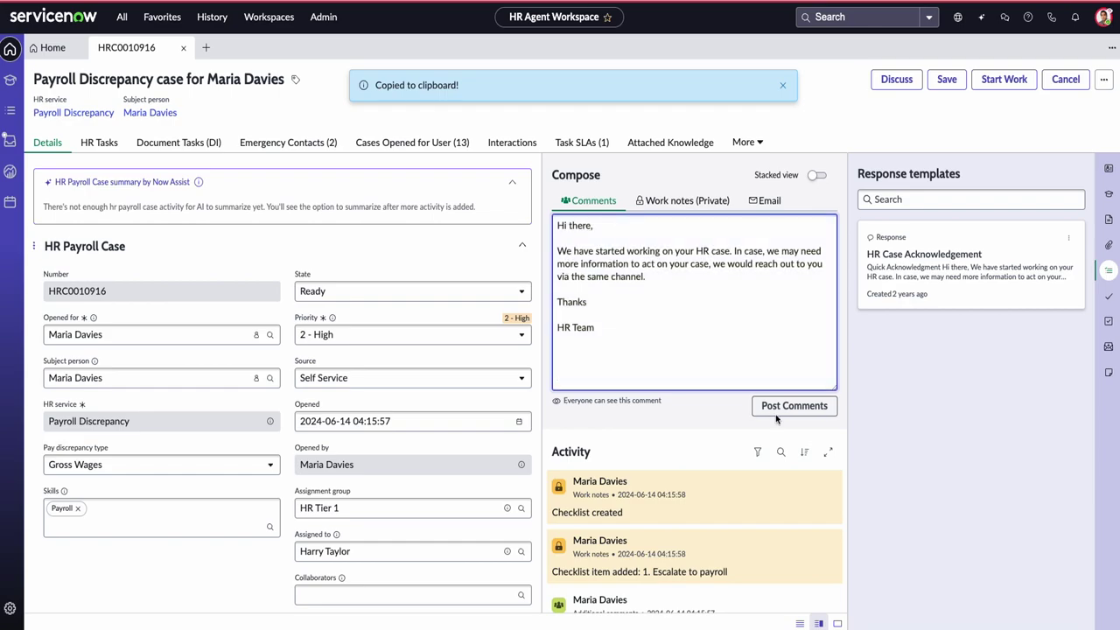
click(788, 407)
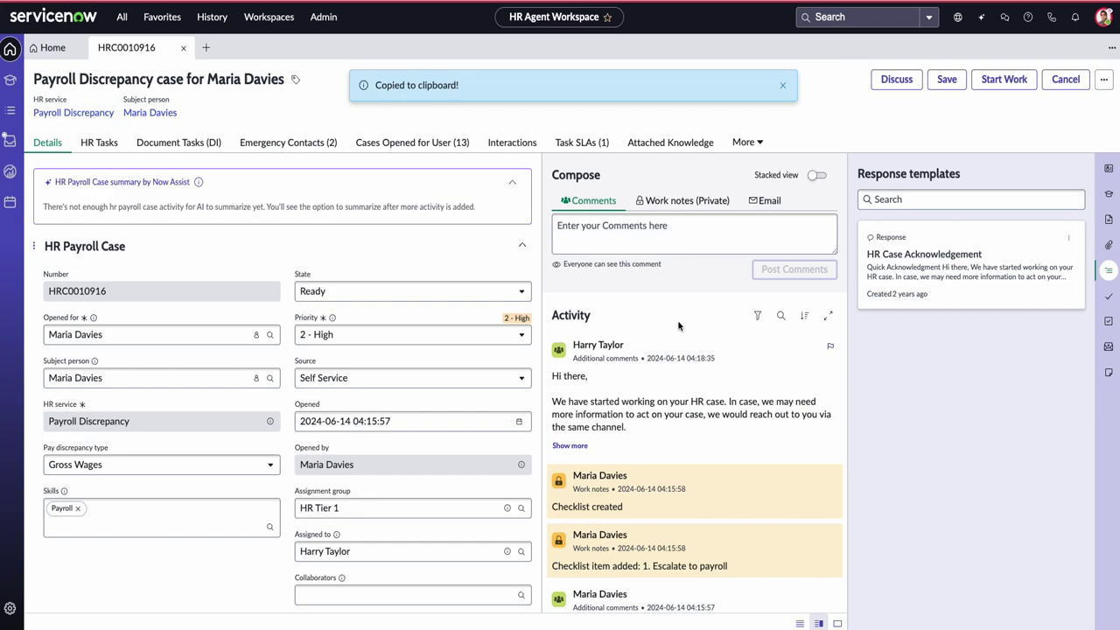
- Transfer the case under its existing number to COE HR Payroll Case with HR service Payroll Discrepancy
click(1105, 81)
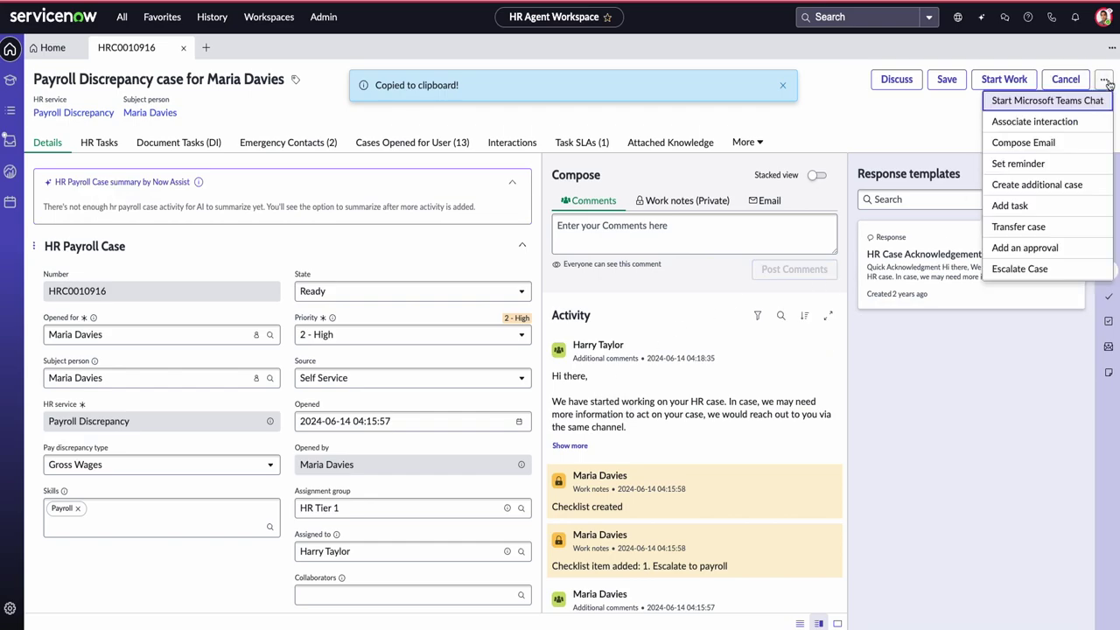
click(1017, 227)
click(484, 292)
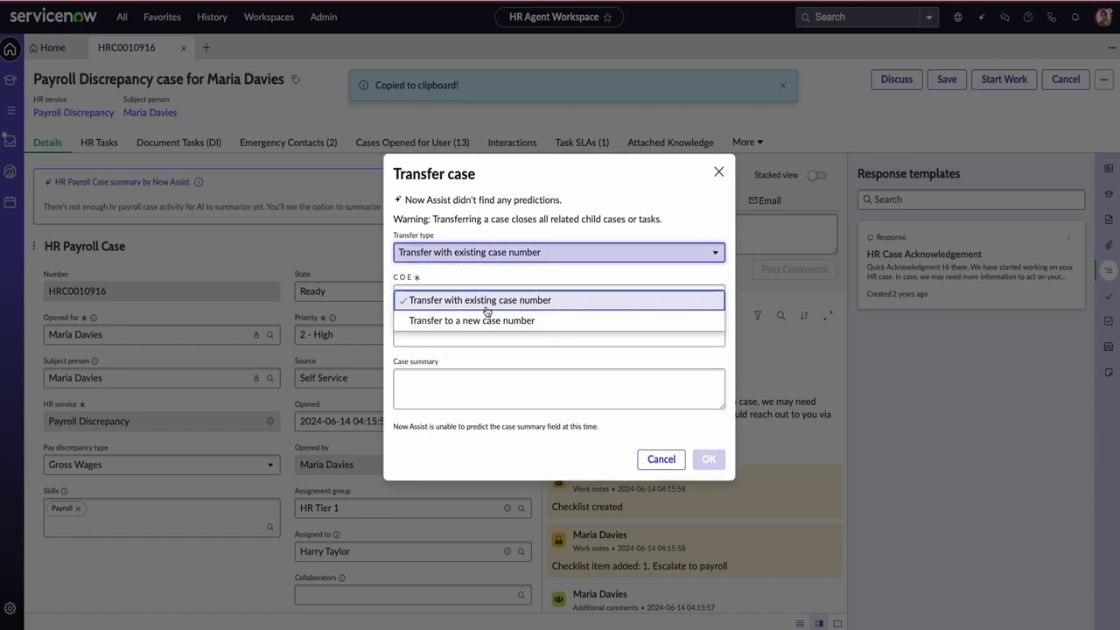
click(485, 307)
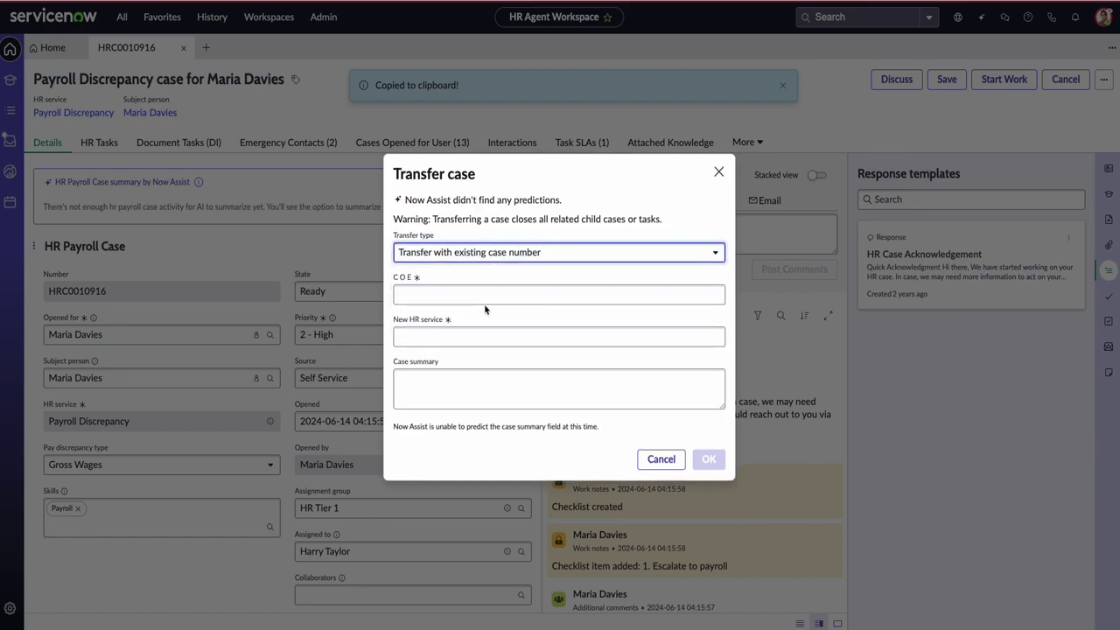
click(424, 299)
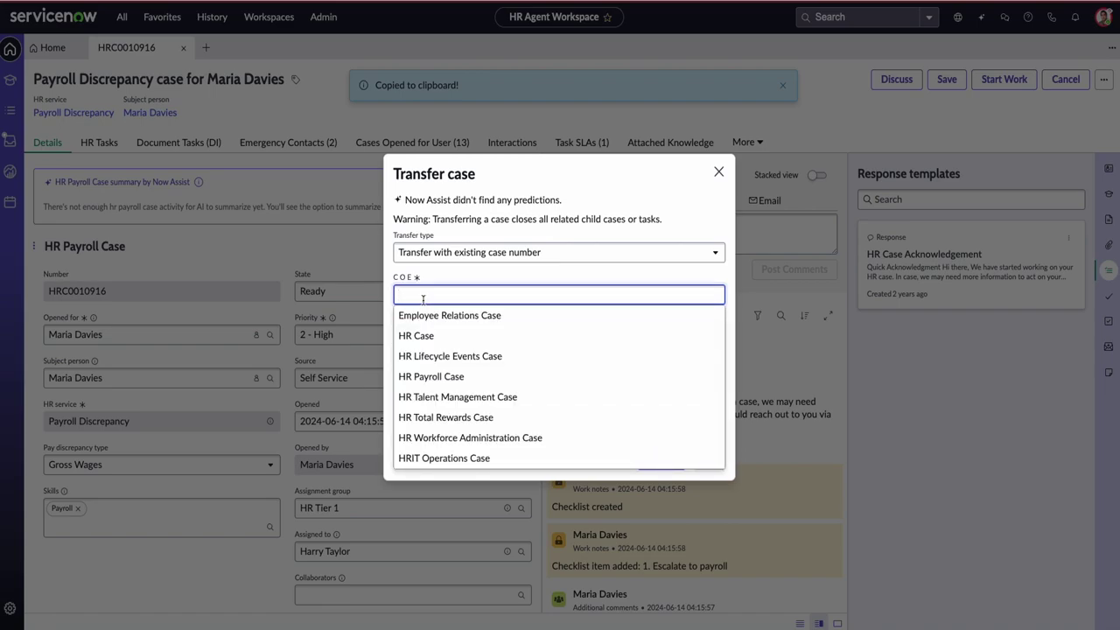
click(429, 377)
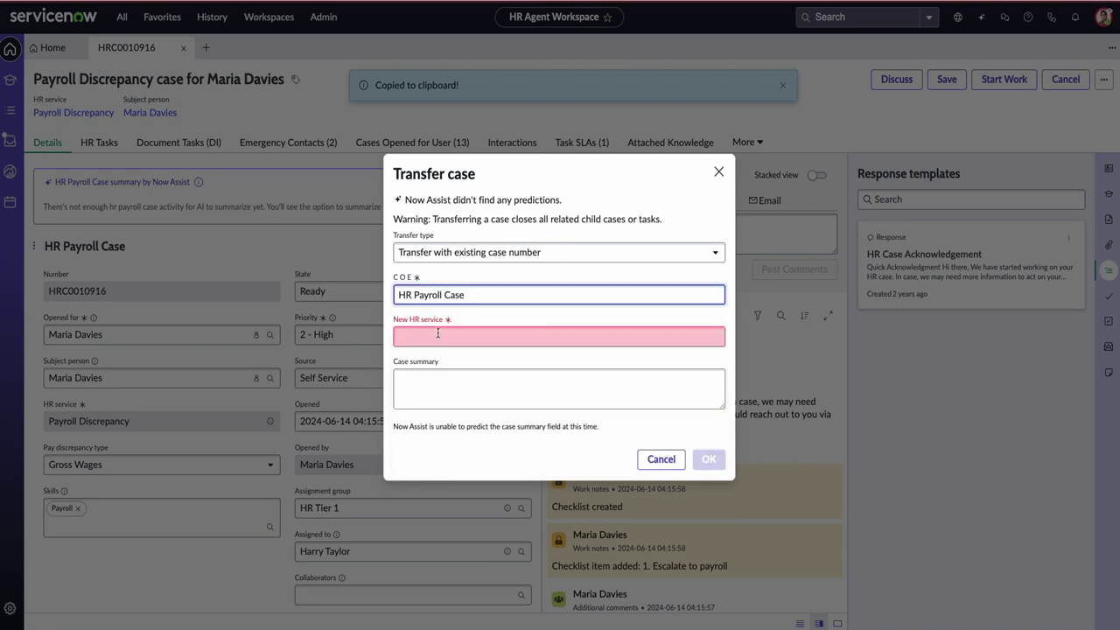
click(434, 336)
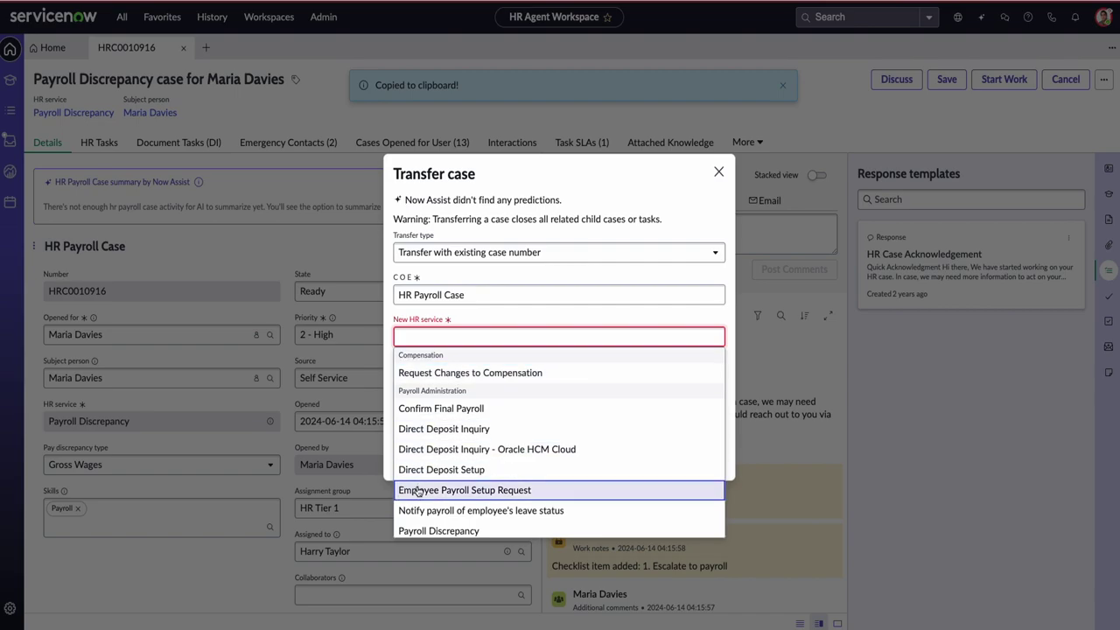
click(418, 531)
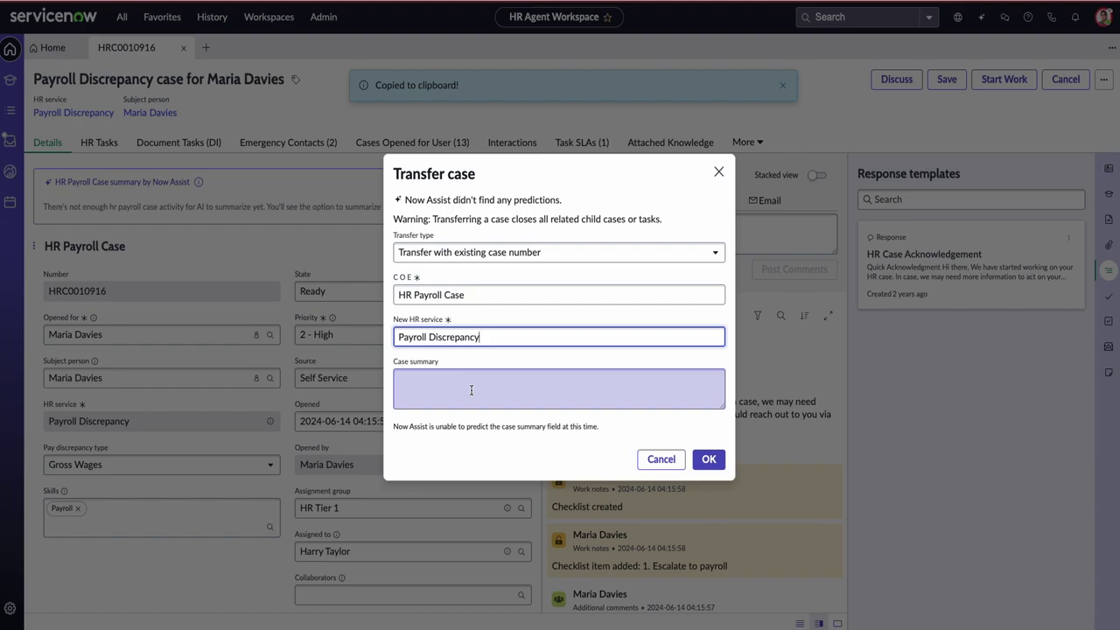
click(705, 460)
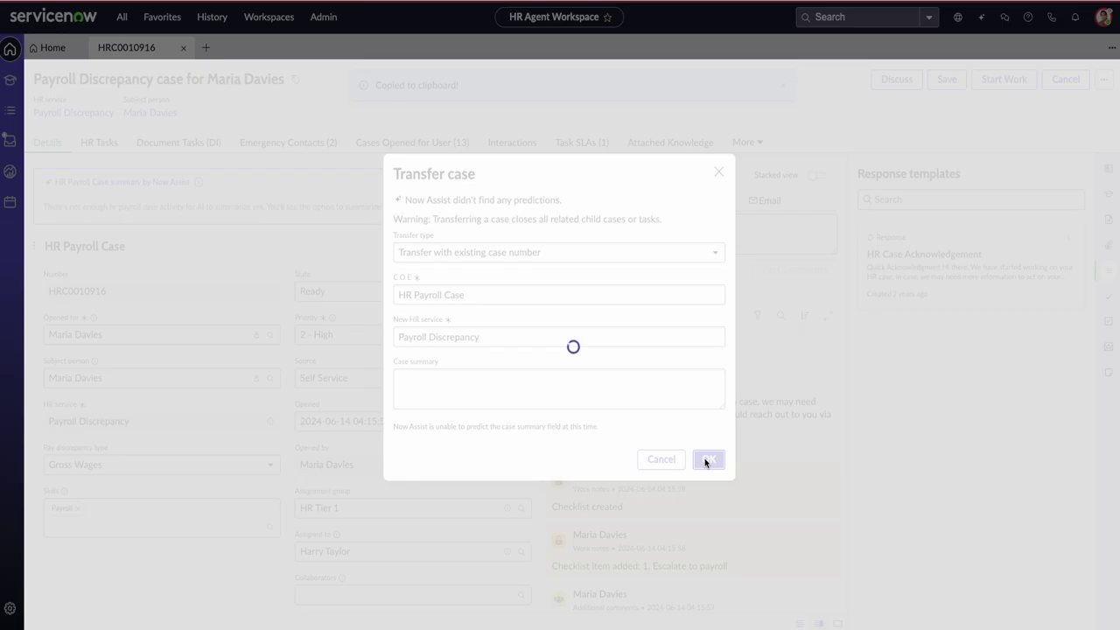